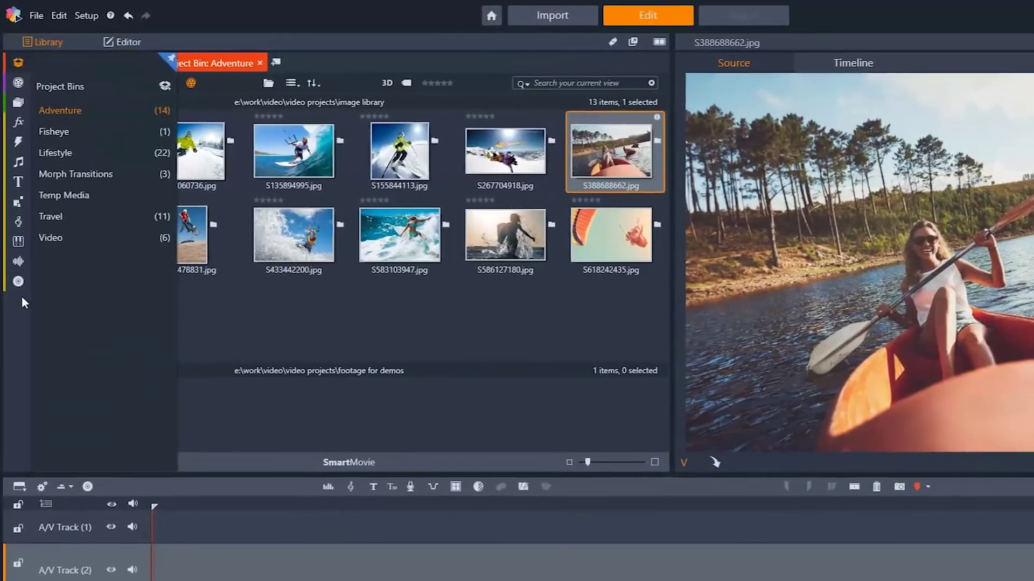
Step: Browse the library categories: disc menus, music, montages, titles, sound effects, effects and projects
{"action": "left_click", "coordinate": [14, 213]}
{"action": "left_click", "coordinate": [20, 255]}
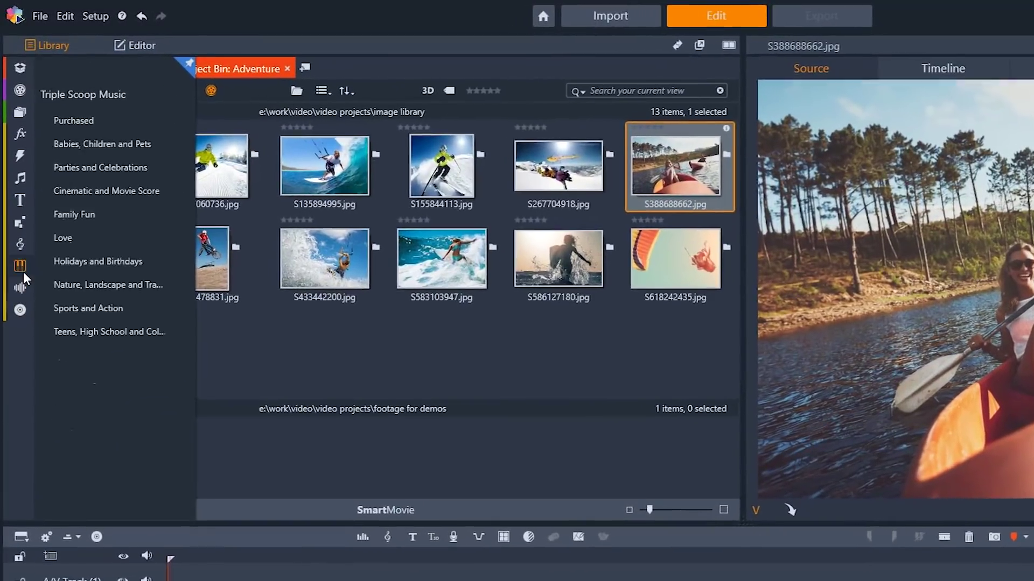
{"action": "left_click", "coordinate": [19, 235]}
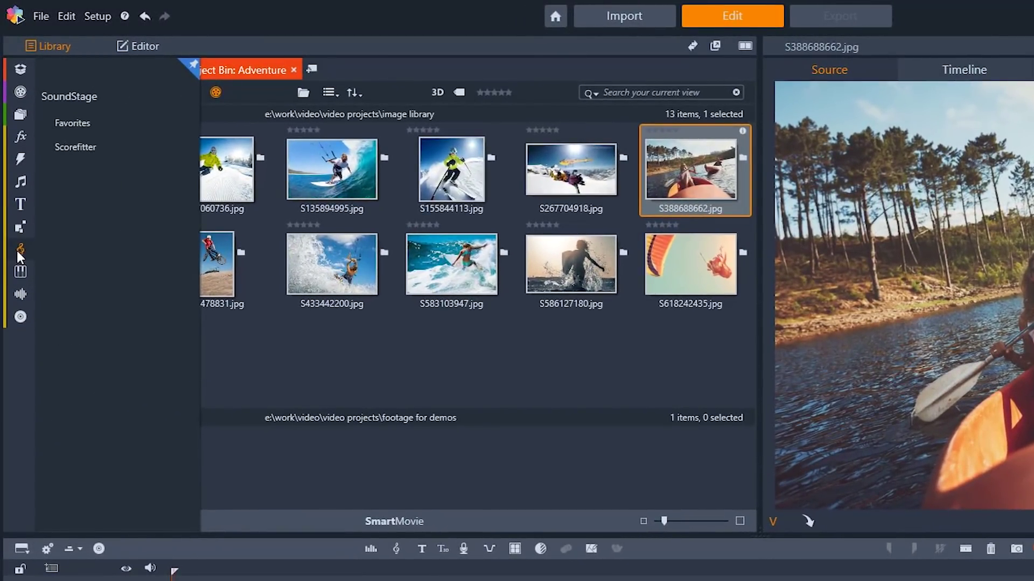
{"action": "left_click", "coordinate": [20, 231]}
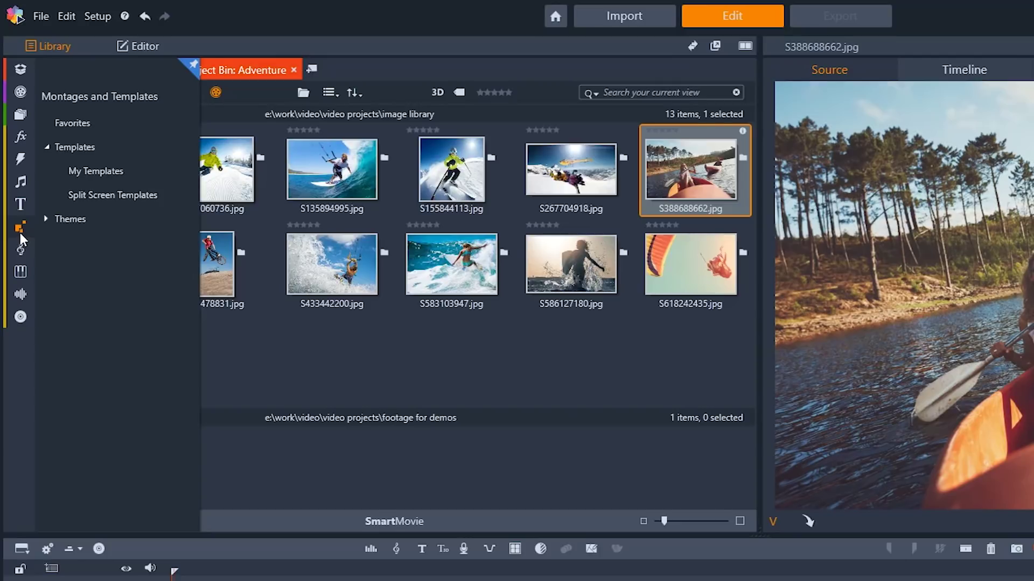
{"action": "left_click", "coordinate": [21, 205]}
{"action": "left_click", "coordinate": [23, 181]}
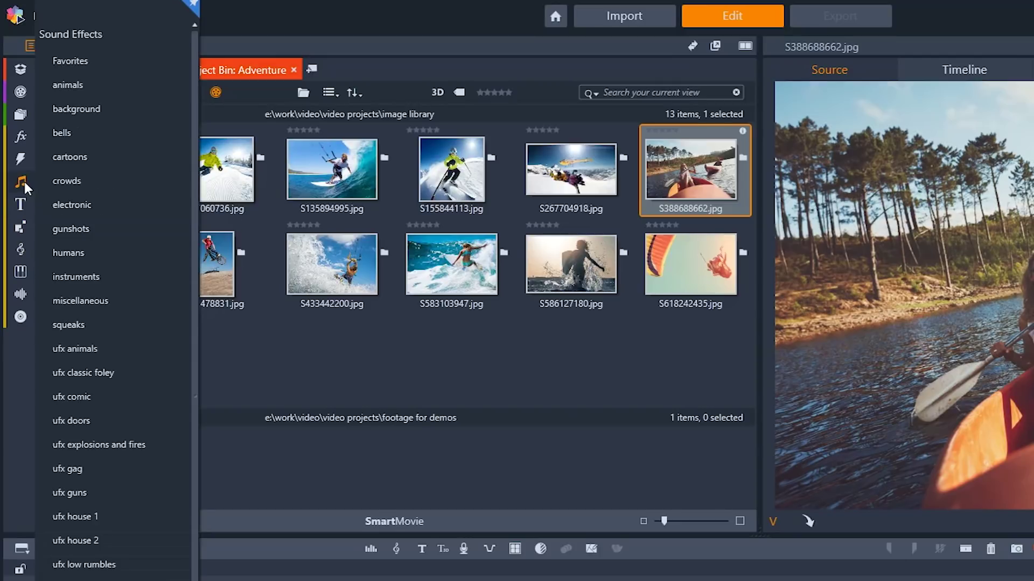
{"action": "left_click", "coordinate": [26, 136]}
{"action": "left_click", "coordinate": [24, 92]}
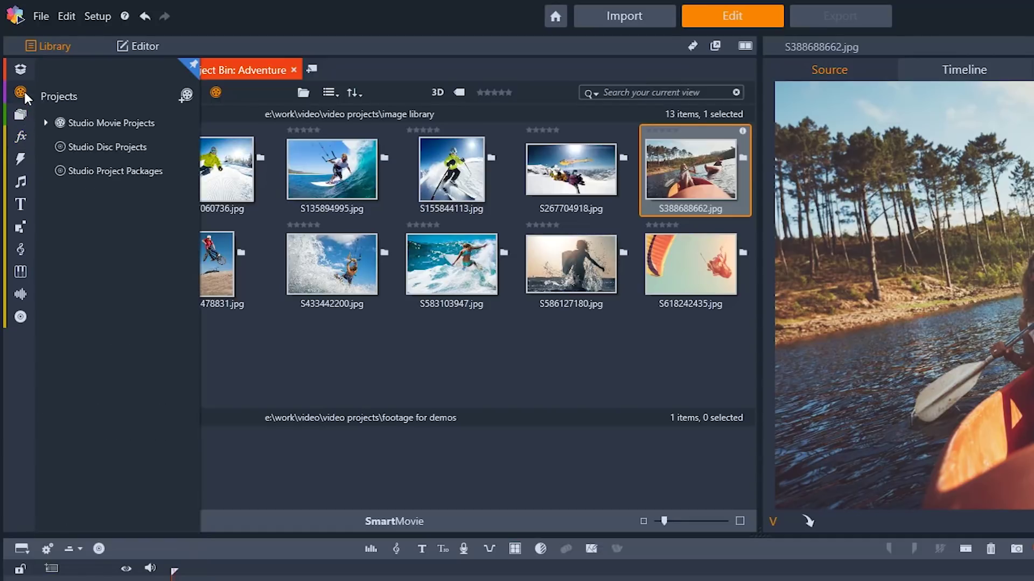
Step: Pin the Project Bins list open and show the Lifestyle bin's 20 photos
{"action": "left_click", "coordinate": [23, 73]}
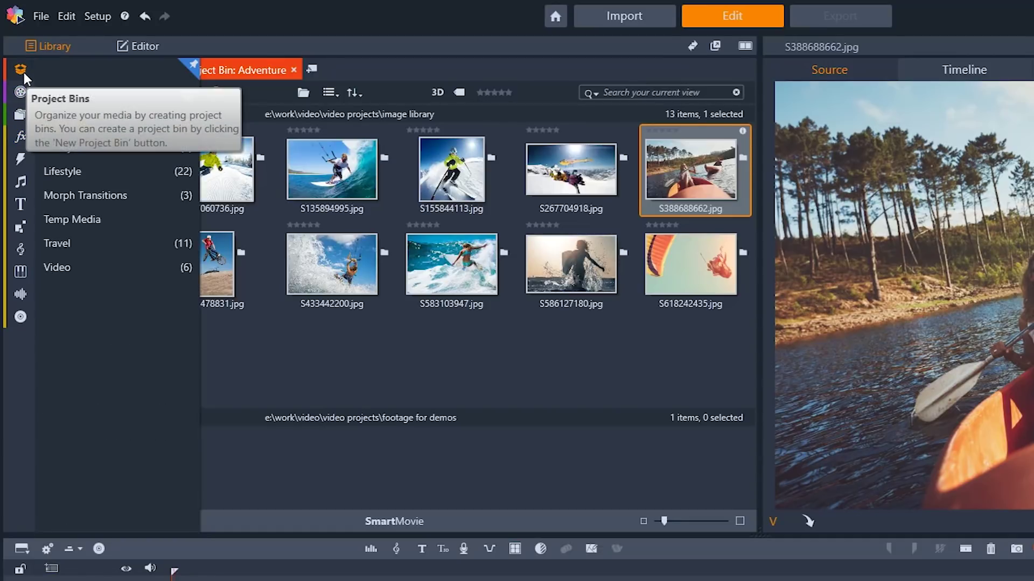
{"action": "left_click", "coordinate": [25, 137]}
{"action": "left_click", "coordinate": [26, 114]}
{"action": "left_click", "coordinate": [26, 70]}
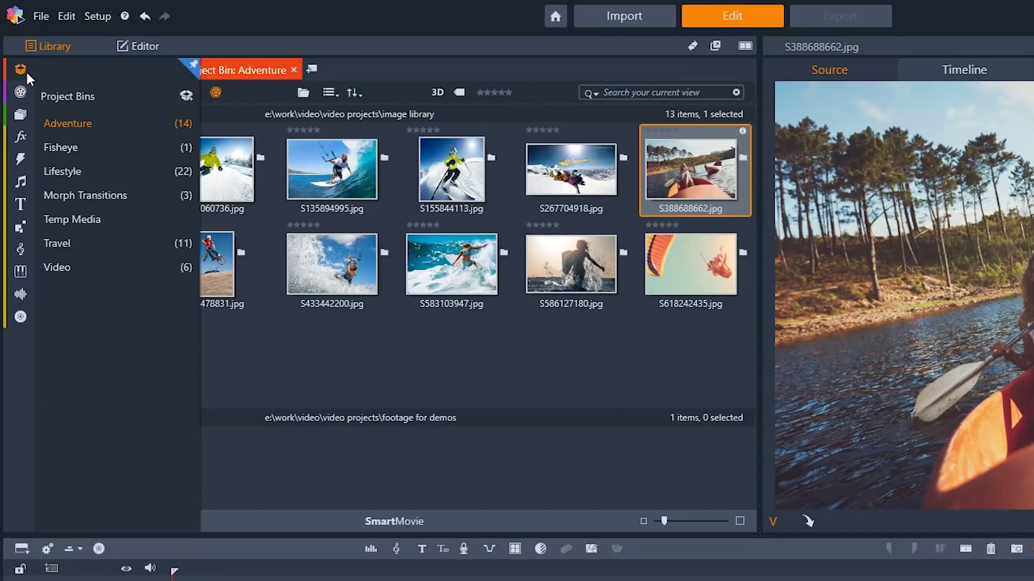
{"action": "left_click", "coordinate": [190, 64]}
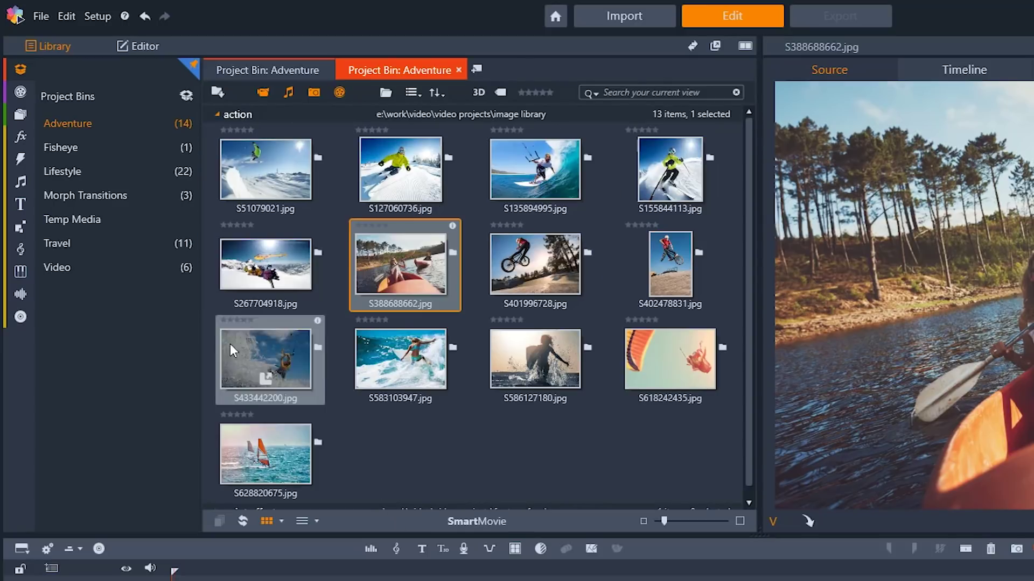
{"action": "left_click", "coordinate": [145, 266]}
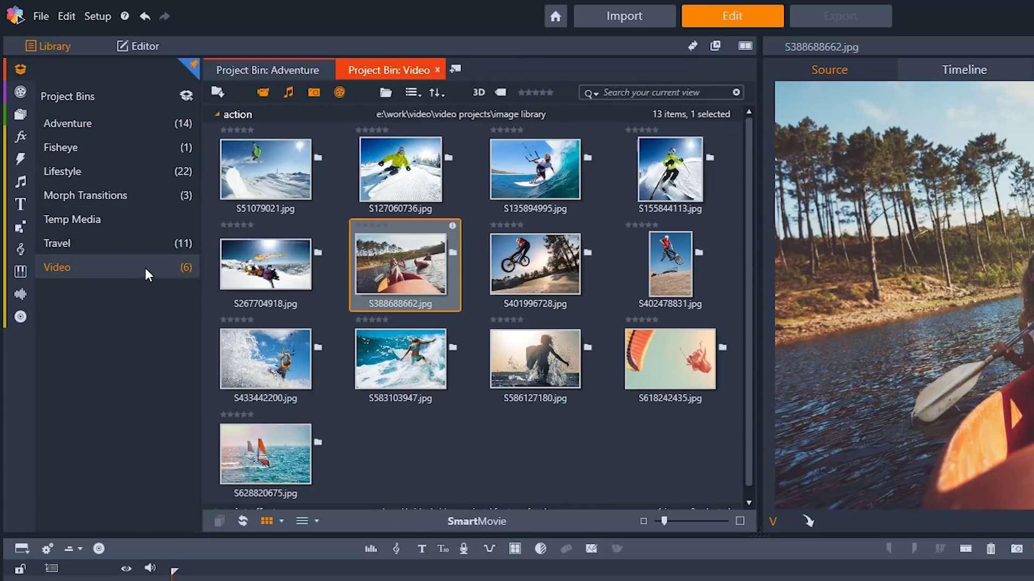
{"action": "left_click", "coordinate": [143, 171]}
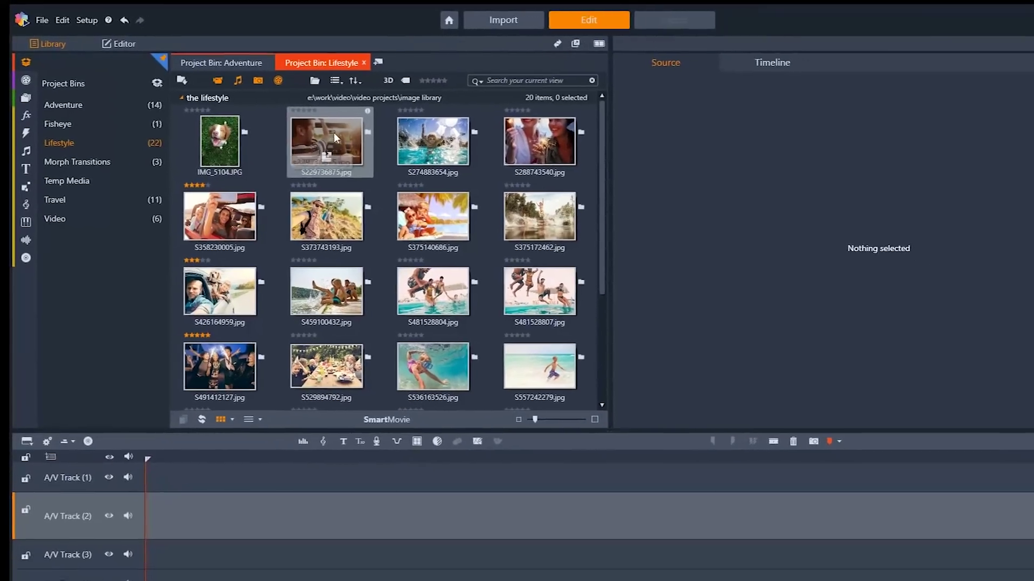
Step: Place S229736875.jpg at the start of A/V Track (2) and switch to dual source/timeline preview
{"action": "left_click_drag", "start_coordinate": [334, 137], "coordinate": [160, 522]}
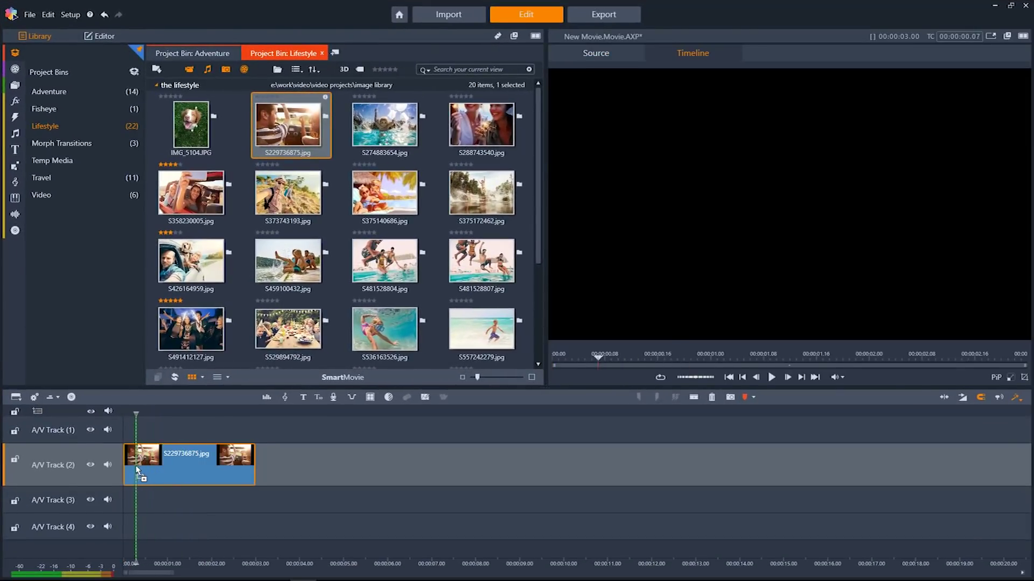
{"action": "left_click_drag", "start_coordinate": [138, 472], "coordinate": [137, 473]}
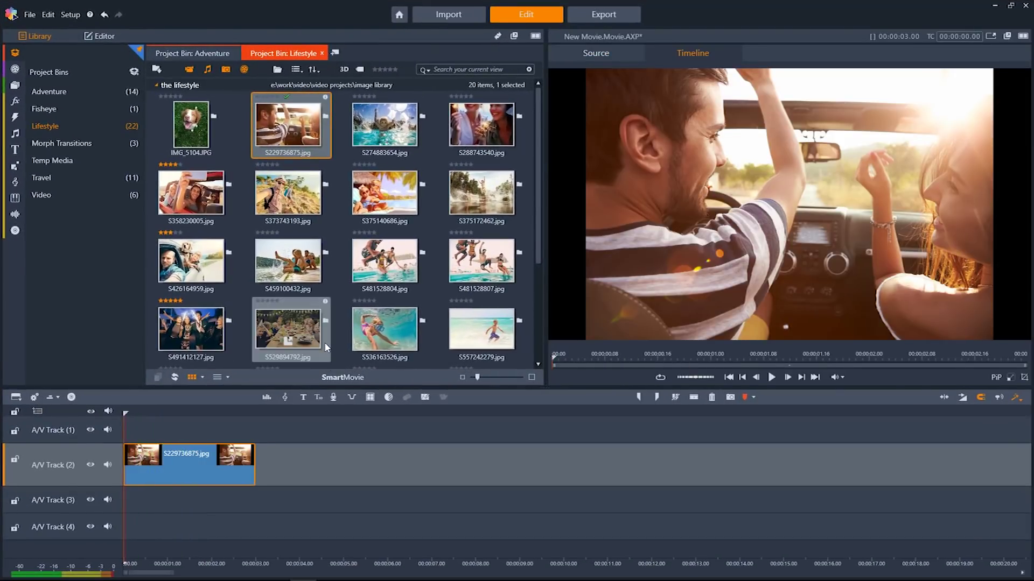
{"action": "left_click", "coordinate": [1022, 36]}
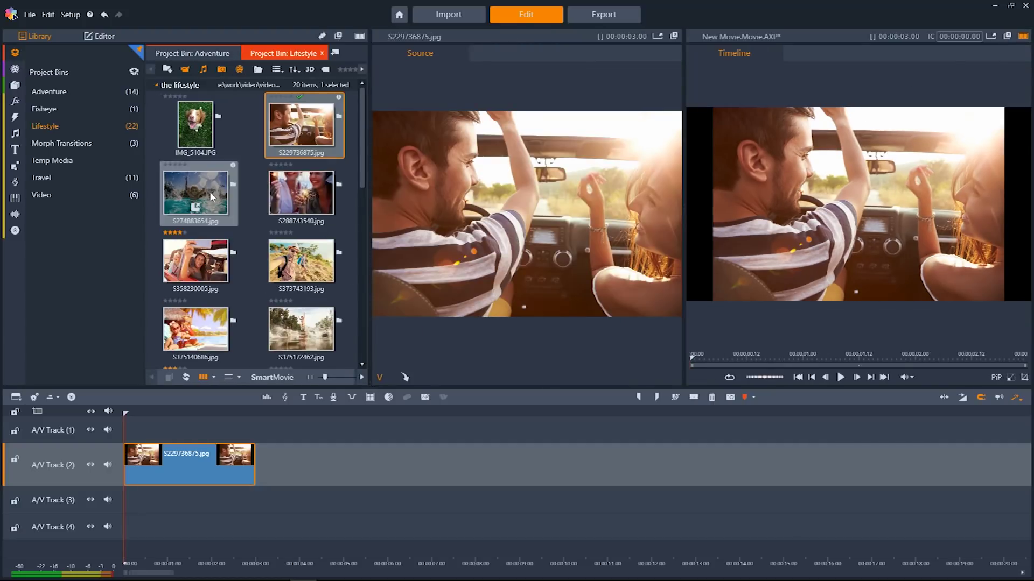
Step: Preview the pool-splash photo S274883654.jpg in an undocked, repositioned Source player
{"action": "left_click", "coordinate": [211, 195]}
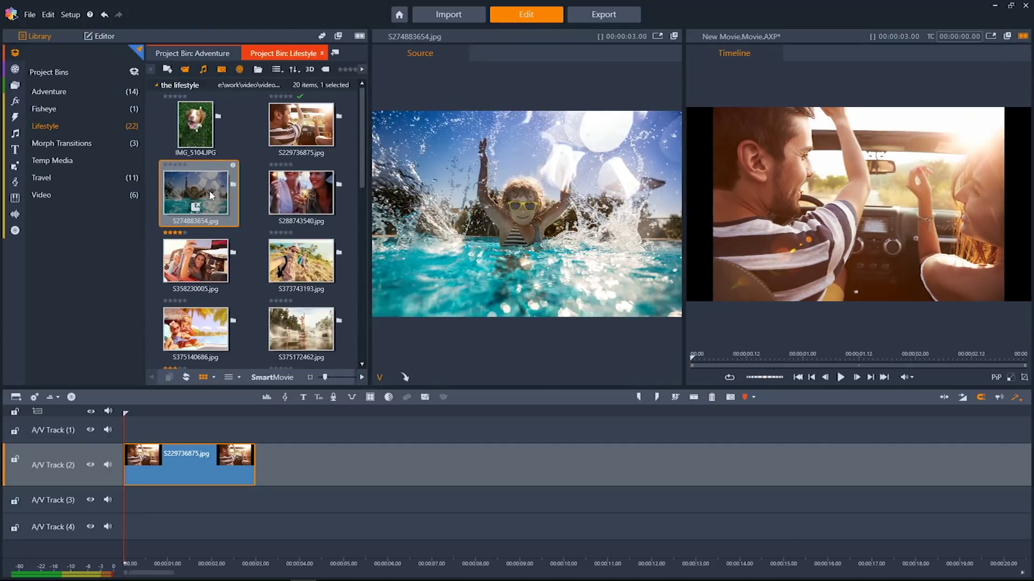
{"action": "left_click", "coordinate": [673, 36]}
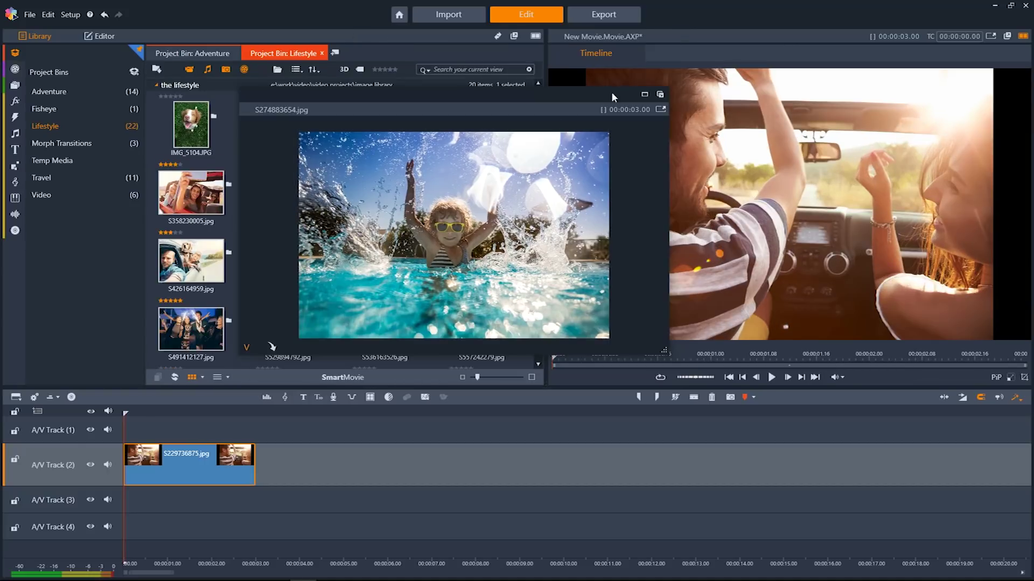
{"action": "left_click_drag", "start_coordinate": [522, 95], "coordinate": [512, 84]}
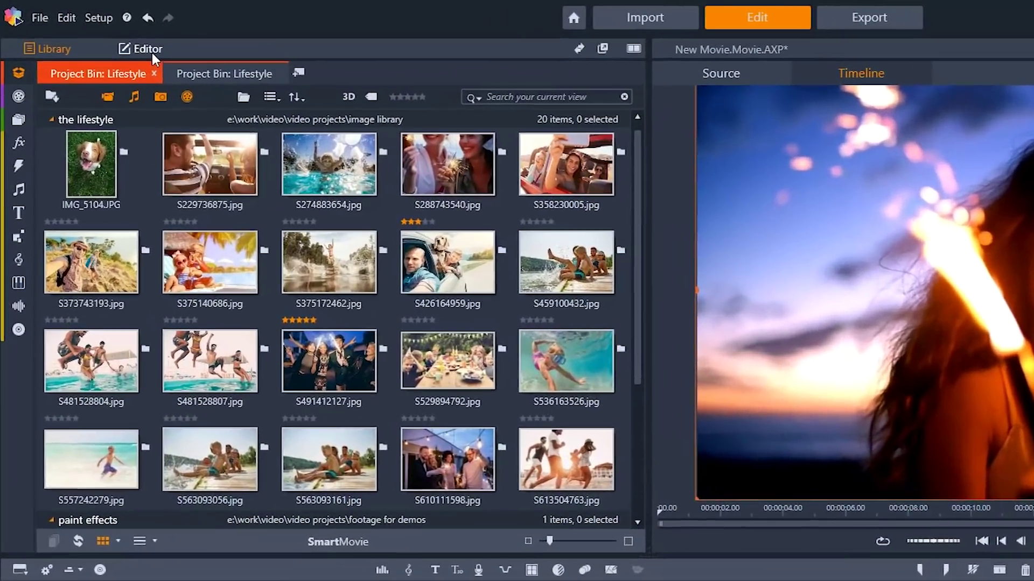
Step: Keyframe the clip's position and size, and fade its opacity from 0 to 100
{"action": "left_click", "coordinate": [135, 47]}
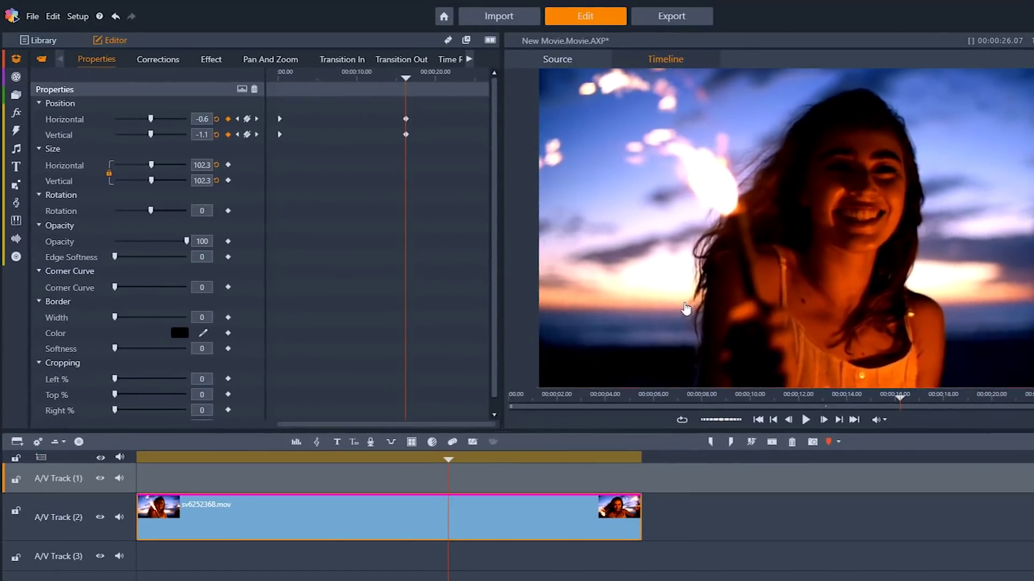
{"action": "left_click", "coordinate": [290, 105]}
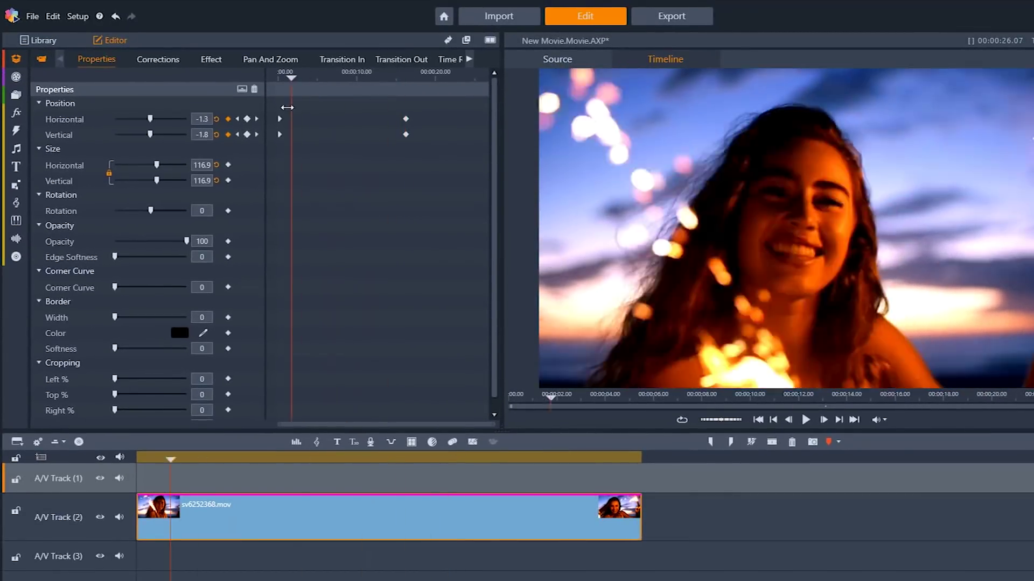
{"action": "key", "text": "space"}
{"action": "key", "text": "Home"}
{"action": "left_click", "coordinate": [228, 164]}
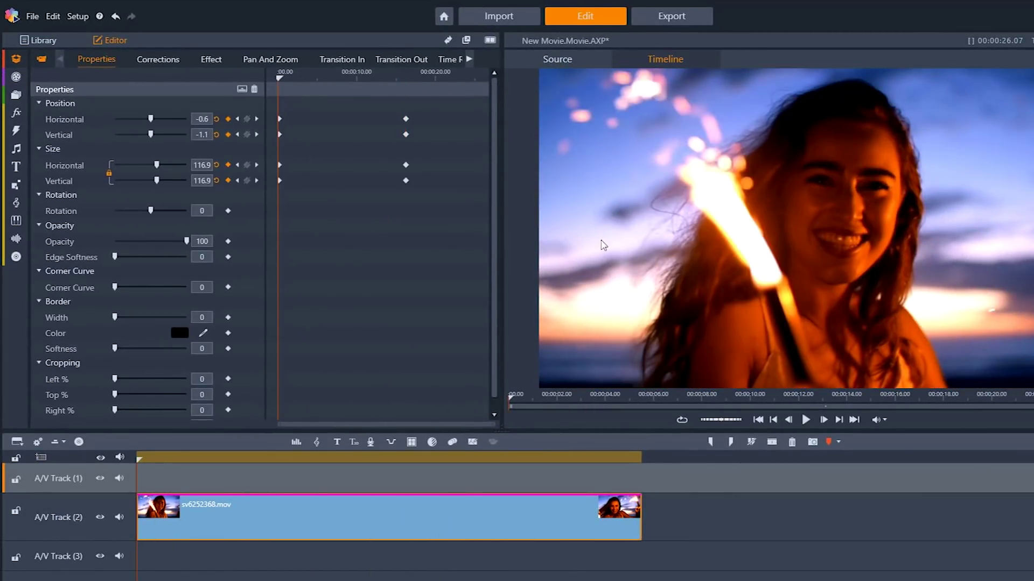
{"action": "left_click_drag", "start_coordinate": [513, 433], "coordinate": [513, 453]}
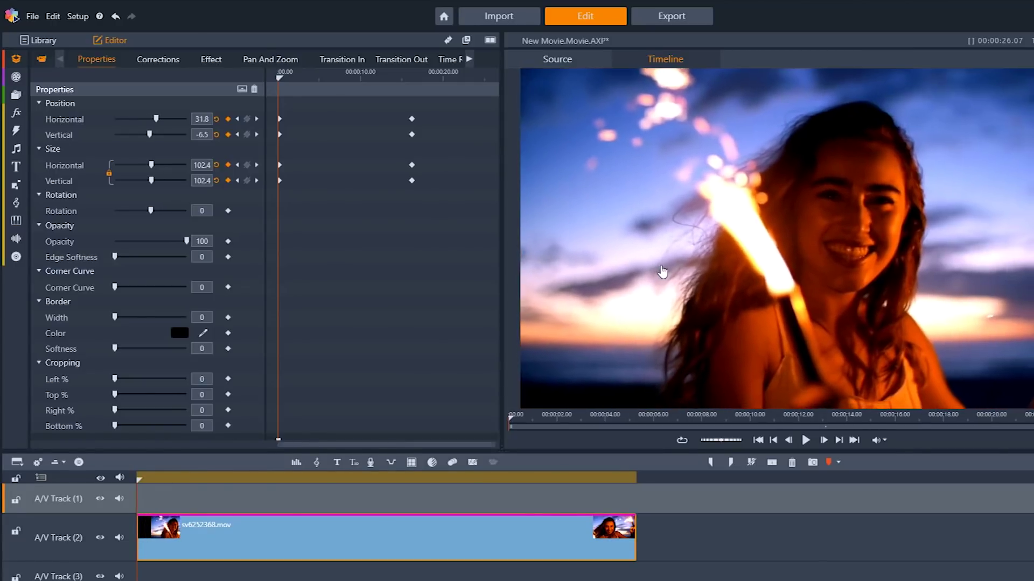
{"action": "mouse_move", "coordinate": [280, 78]}
{"action": "left_mouse_down"}
{"action": "mouse_move", "coordinate": [377, 76]}
{"action": "mouse_move", "coordinate": [282, 77]}
{"action": "left_mouse_up"}
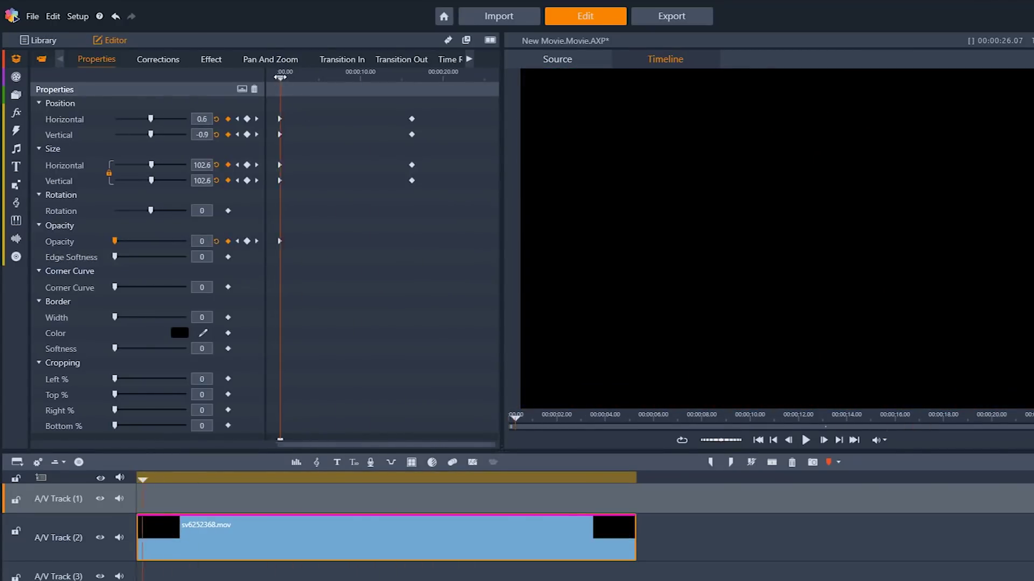
{"action": "left_click_drag", "start_coordinate": [280, 77], "coordinate": [302, 77]}
{"action": "left_click_drag", "start_coordinate": [114, 241], "coordinate": [161, 241]}
{"action": "key", "text": "Home"}
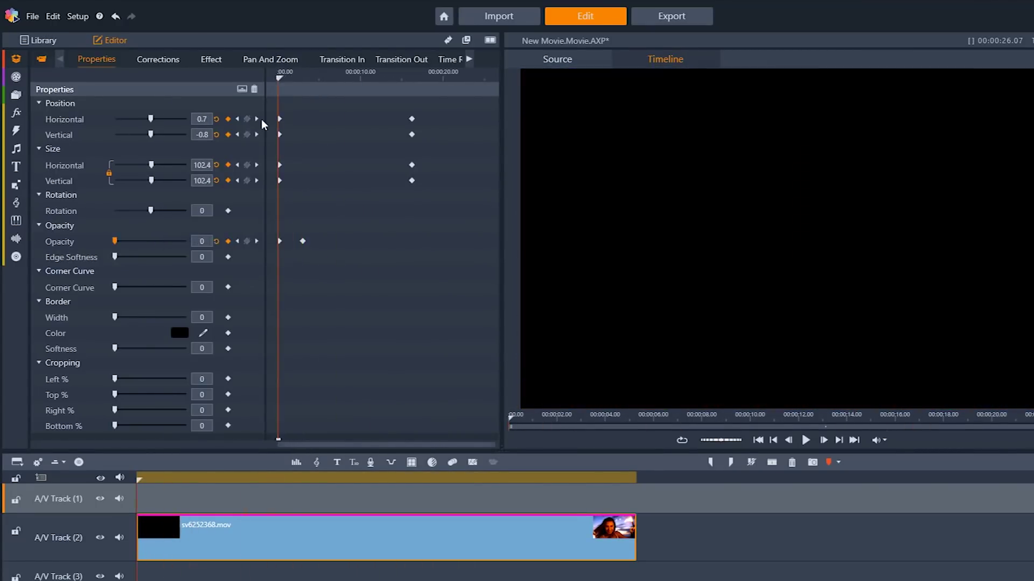
Step: In Corrections, set Temperature -30, Brightness 14, Blacks -38 and Whites -19
{"action": "left_click", "coordinate": [156, 60]}
{"action": "mouse_move", "coordinate": [152, 177]}
{"action": "left_mouse_down"}
{"action": "mouse_move", "coordinate": [172, 208]}
{"action": "mouse_move", "coordinate": [141, 208]}
{"action": "mouse_move", "coordinate": [157, 177]}
{"action": "left_mouse_up"}
{"action": "left_click_drag", "start_coordinate": [151, 356], "coordinate": [138, 356]}
{"action": "left_click_drag", "start_coordinate": [152, 371], "coordinate": [163, 371]}
{"action": "left_click_drag", "start_coordinate": [152, 418], "coordinate": [145, 418]}
{"action": "left_click", "coordinate": [89, 434]}
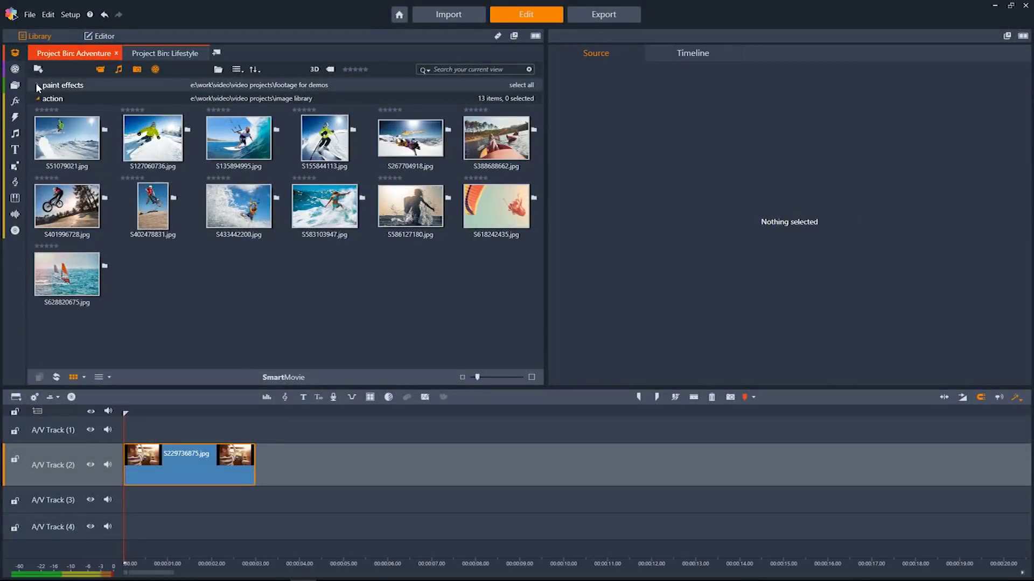
Step: Add Snowboarding_124755886.mov after the photo on A/V Track (2)
{"action": "left_click", "coordinate": [37, 85]}
{"action": "mouse_move", "coordinate": [69, 124]}
{"action": "left_mouse_down"}
{"action": "mouse_move", "coordinate": [295, 351]}
{"action": "mouse_move", "coordinate": [260, 475]}
{"action": "mouse_move", "coordinate": [263, 466]}
{"action": "left_mouse_up"}
{"action": "left_click", "coordinate": [299, 412]}
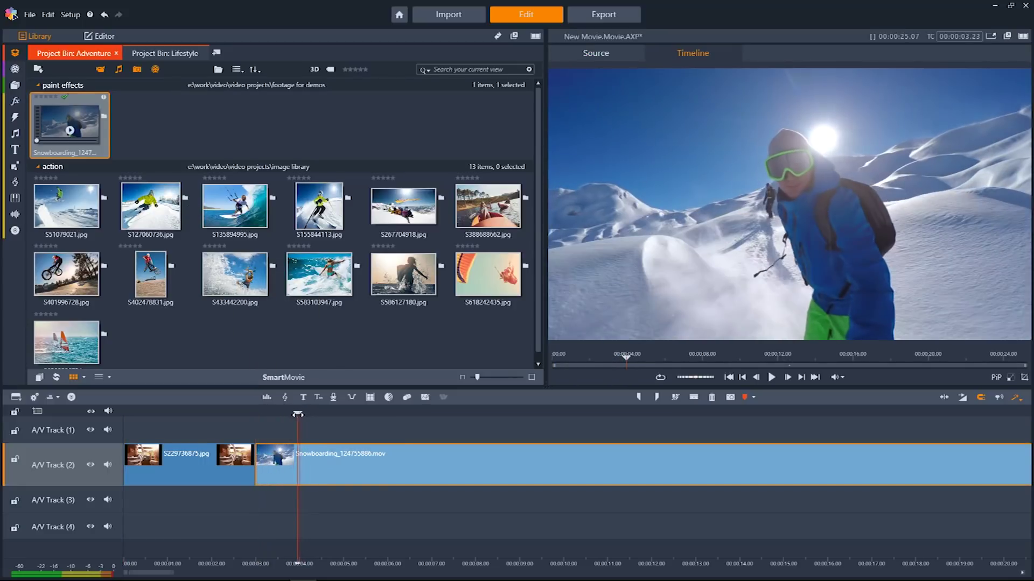
Step: Apply the Cartoon effect from Paint effects to the snowboarding clip and preview it
{"action": "left_click", "coordinate": [16, 104]}
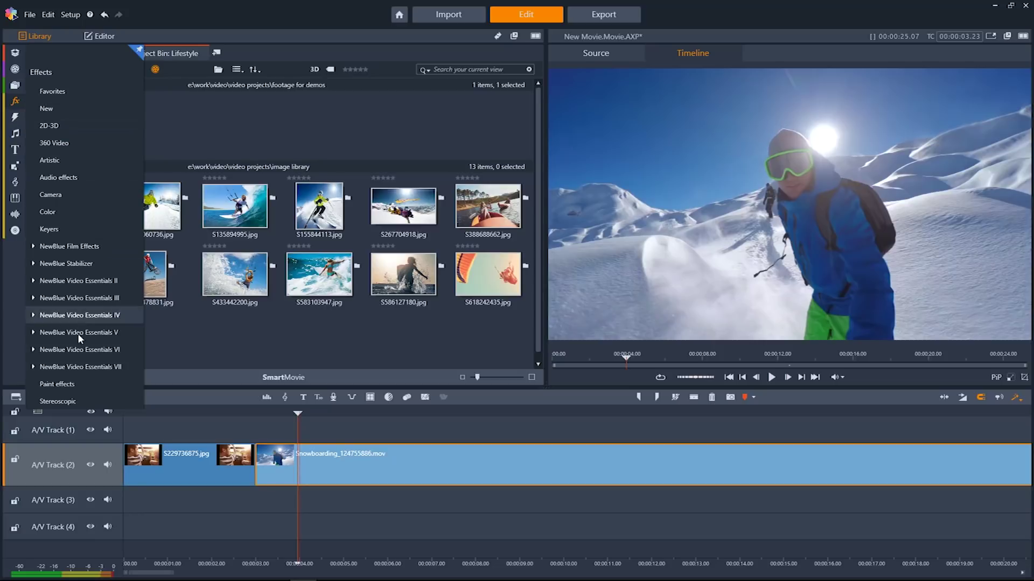
{"action": "left_click", "coordinate": [57, 384]}
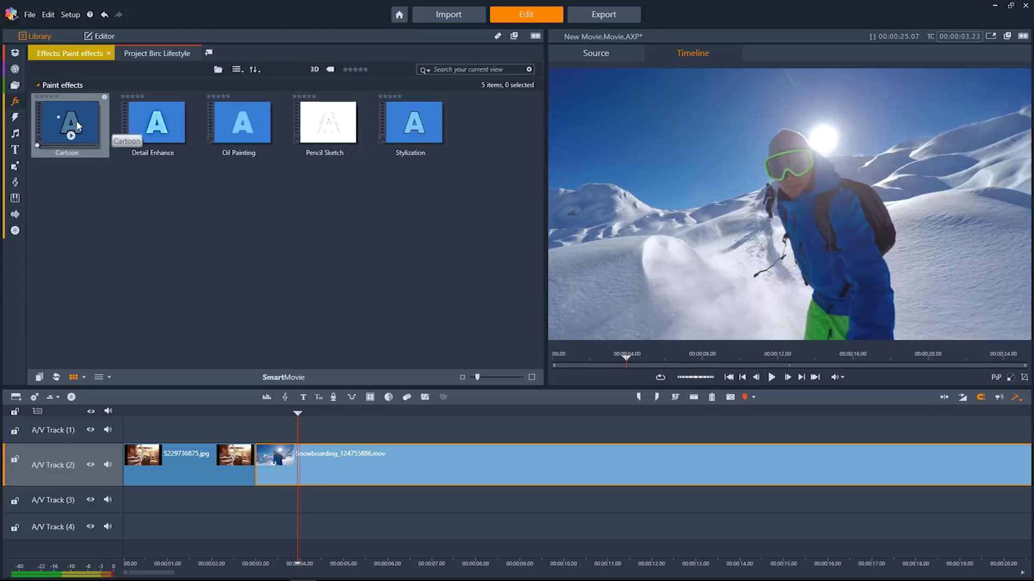
{"action": "left_click_drag", "start_coordinate": [76, 121], "coordinate": [299, 455]}
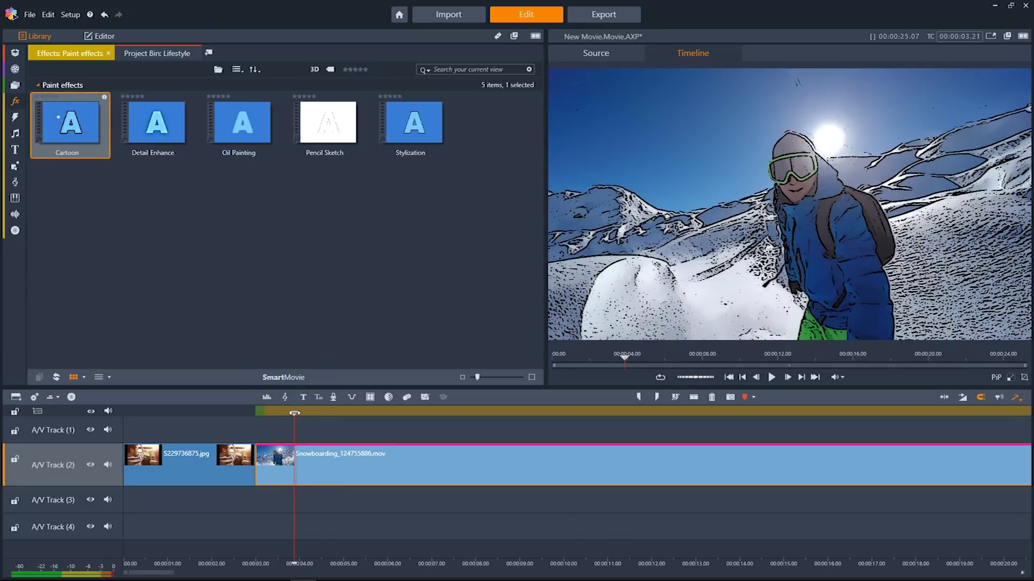
{"action": "left_click_drag", "start_coordinate": [295, 413], "coordinate": [368, 418]}
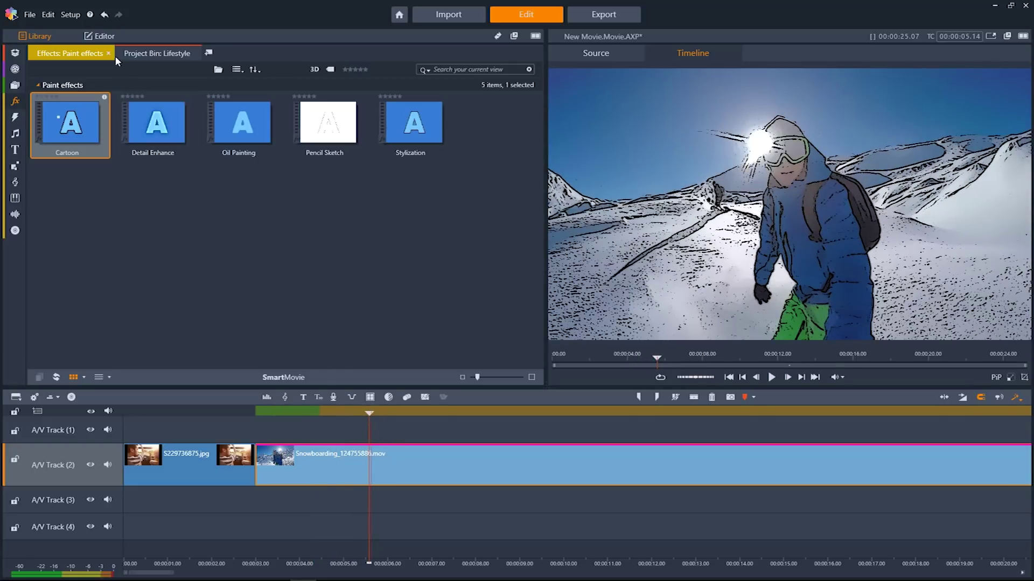
Step: Show the Cartoon effect's parameters in the Editor's Effect panel
{"action": "left_click", "coordinate": [104, 36]}
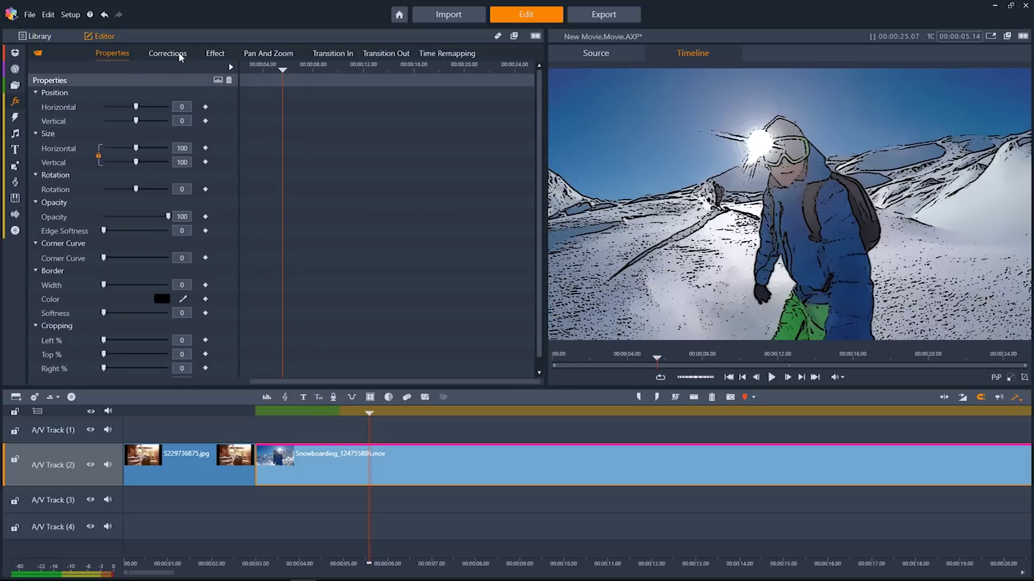
{"action": "left_click", "coordinate": [214, 54]}
{"action": "left_click", "coordinate": [178, 98]}
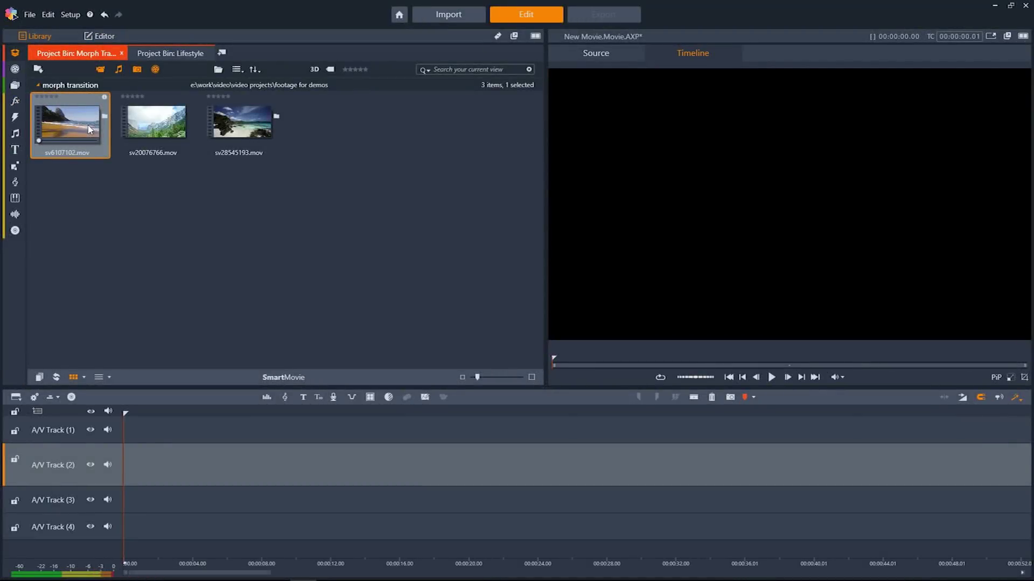
Step: Put the beach clip sv6107102.mov on A/V Track 2, followed by mountain clip sv20076766.mov
{"action": "left_click_drag", "start_coordinate": [90, 130], "coordinate": [156, 468]}
{"action": "left_click_drag", "start_coordinate": [155, 126], "coordinate": [685, 453]}
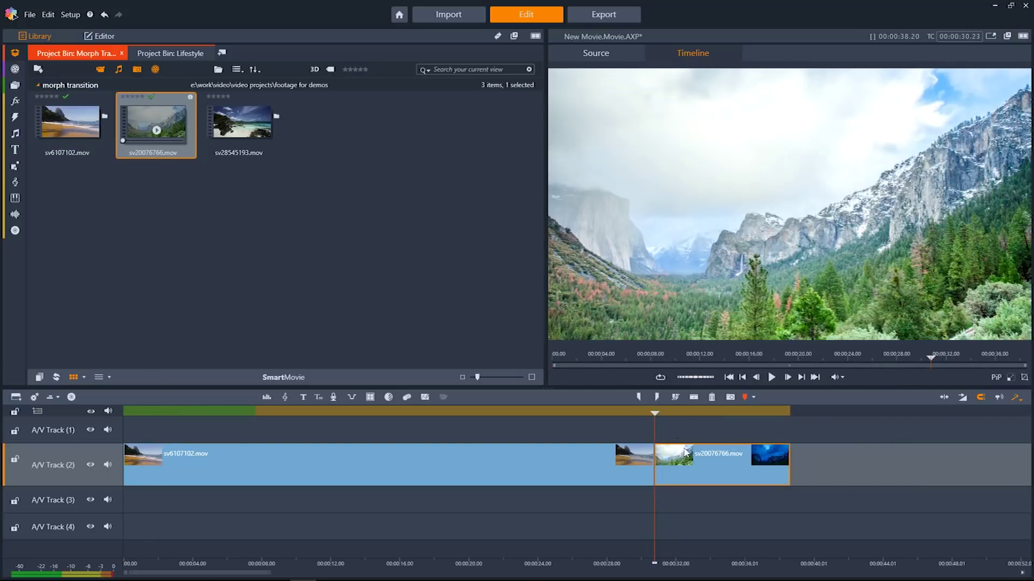
{"action": "left_click", "coordinate": [413, 249]}
Step: Insert the Morph Transition between the beach and mountain clips and view its settings
{"action": "left_click", "coordinate": [15, 116]}
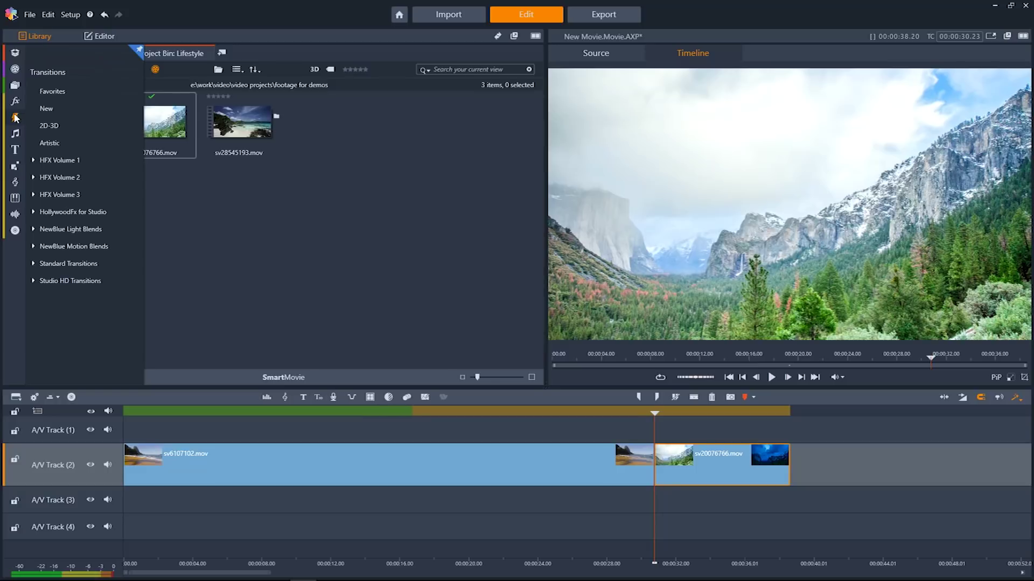
{"action": "left_click", "coordinate": [51, 108]}
{"action": "left_click_drag", "start_coordinate": [81, 132], "coordinate": [666, 456]}
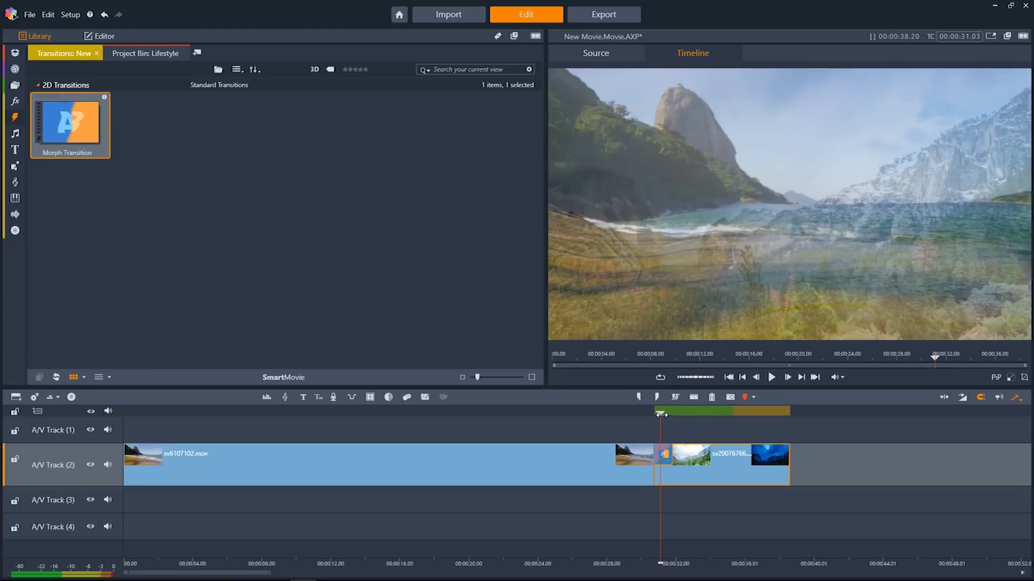
{"action": "mouse_move", "coordinate": [660, 412]}
{"action": "left_mouse_down"}
{"action": "mouse_move", "coordinate": [642, 422]}
{"action": "mouse_move", "coordinate": [677, 423]}
{"action": "left_mouse_up"}
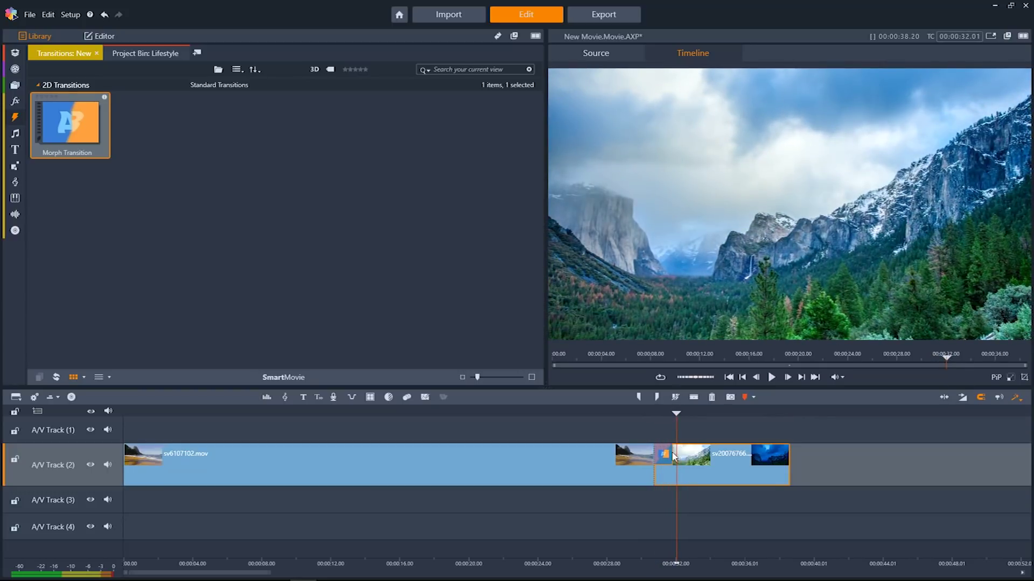
{"action": "double_click", "coordinate": [667, 457]}
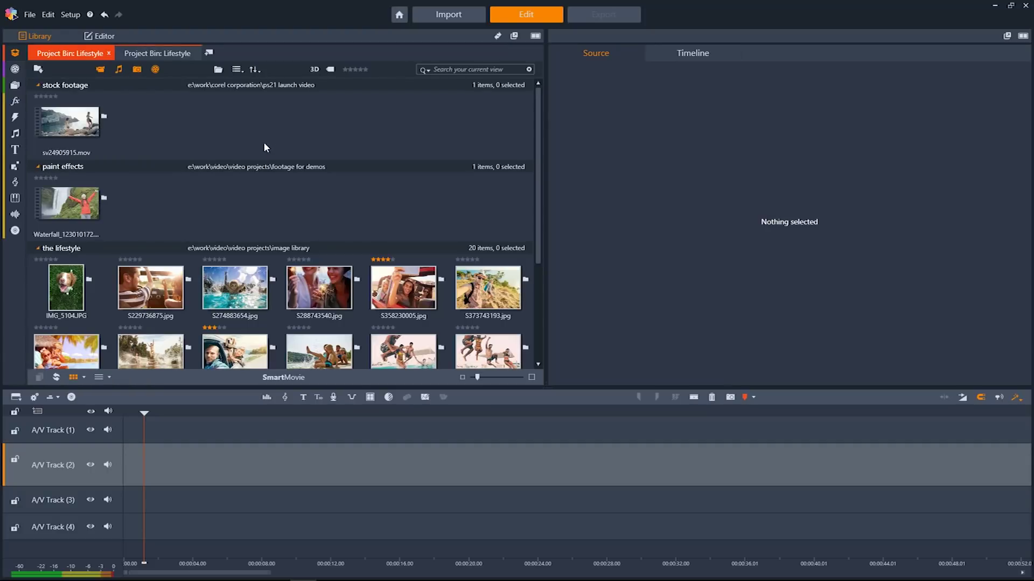
Step: Add Waterfall_123010172.mov to the start of A/V Track (2) and show NewBlue Video Essentials V effects
{"action": "left_click", "coordinate": [67, 203]}
{"action": "left_click_drag", "start_coordinate": [68, 203], "coordinate": [160, 469]}
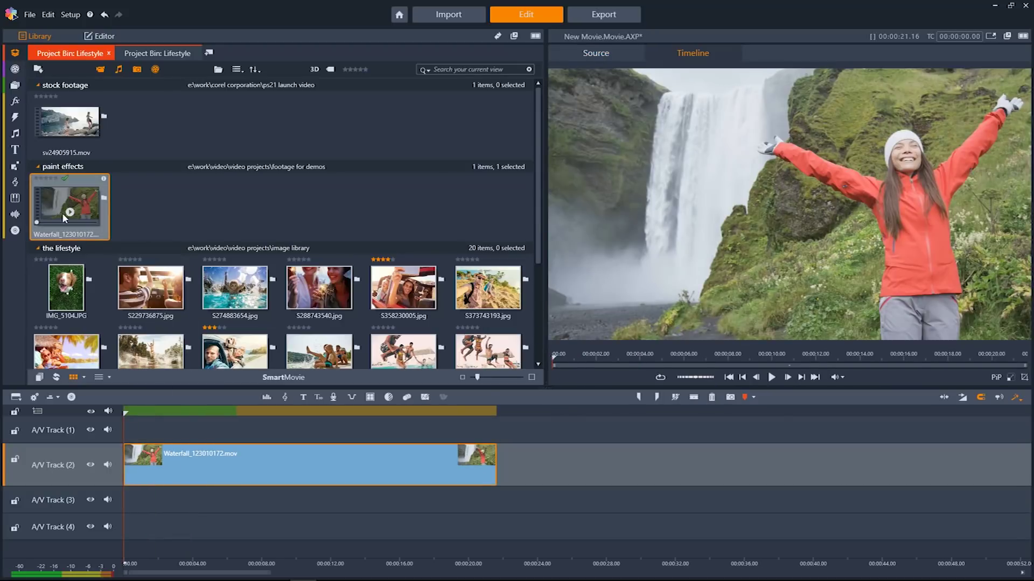
{"action": "mouse_move", "coordinate": [17, 107]}
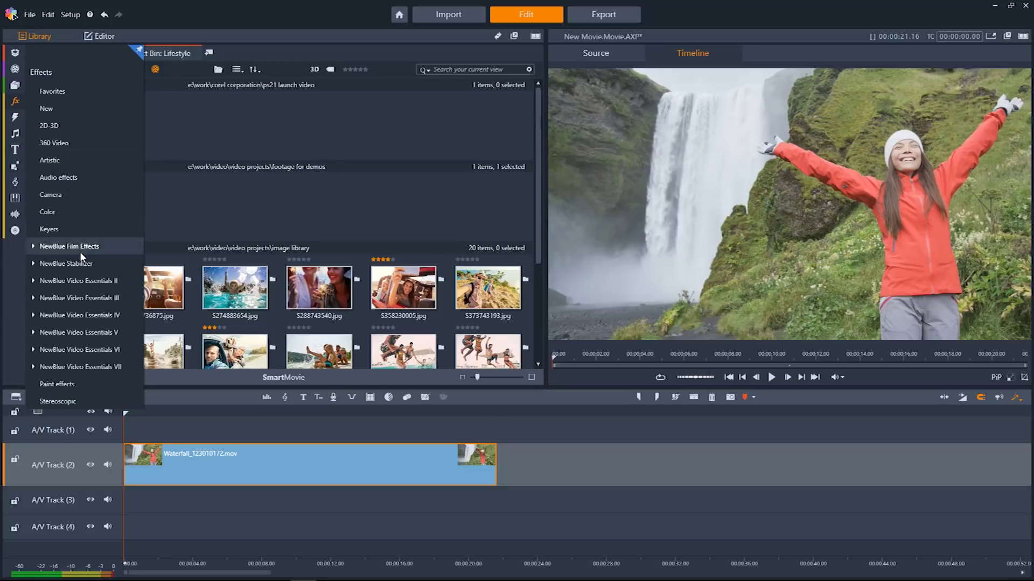
{"action": "left_click", "coordinate": [97, 335]}
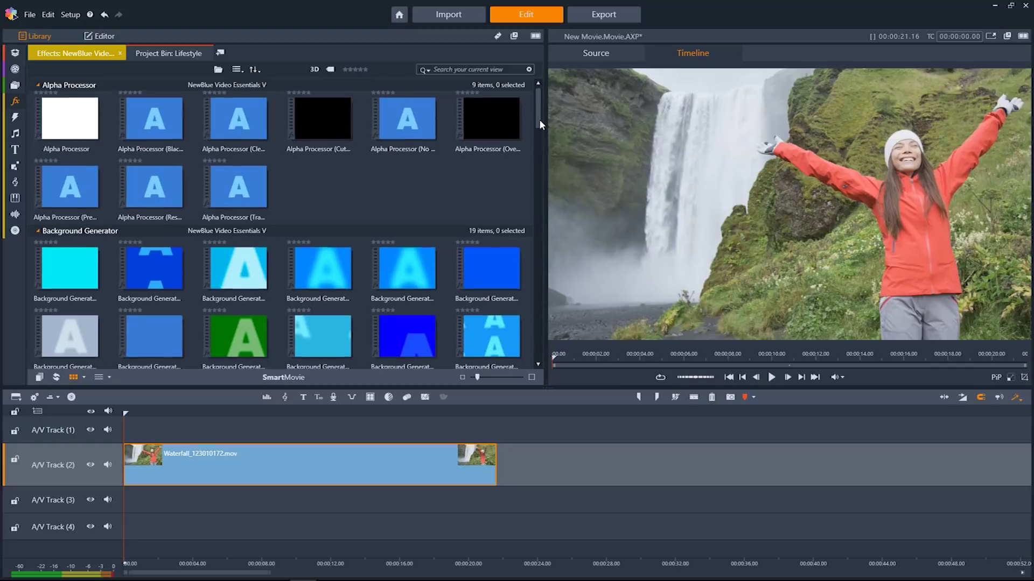
Step: Apply a Selective Color preset to the Waterfall clip and scrub the timeline to preview it
{"action": "left_click_drag", "start_coordinate": [538, 118], "coordinate": [544, 274]}
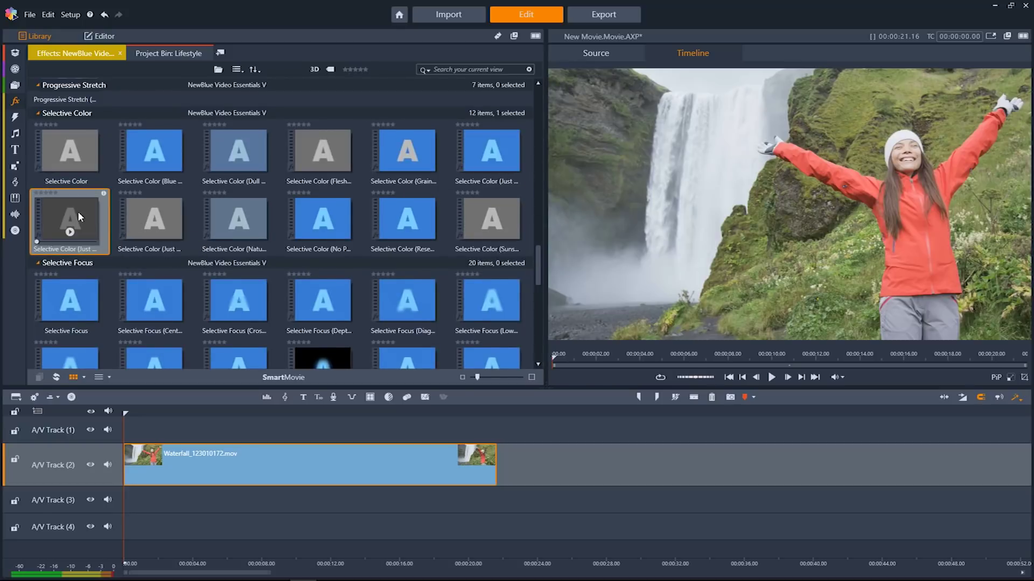
{"action": "left_click_drag", "start_coordinate": [78, 211], "coordinate": [164, 465]}
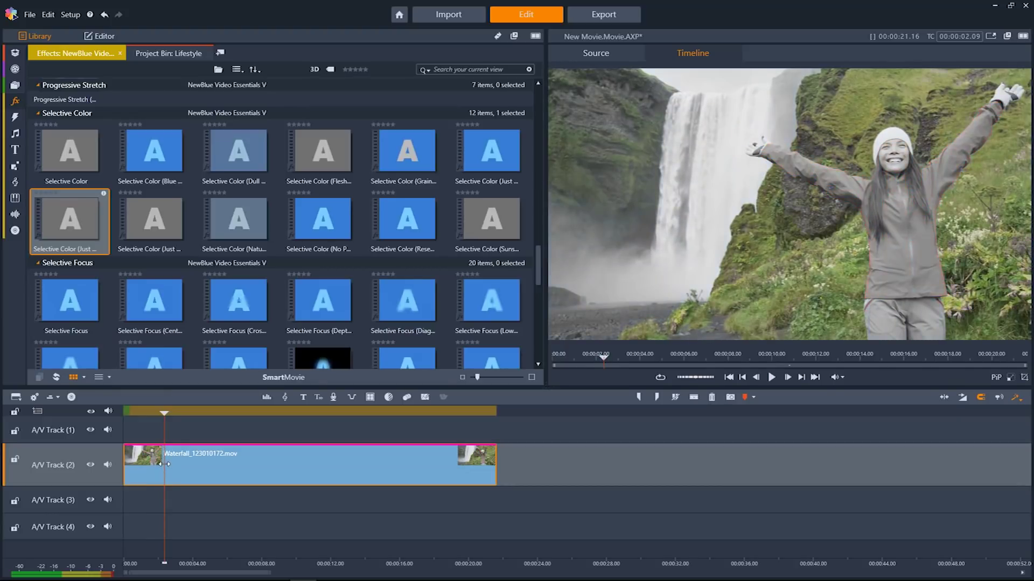
{"action": "left_click", "coordinate": [156, 417]}
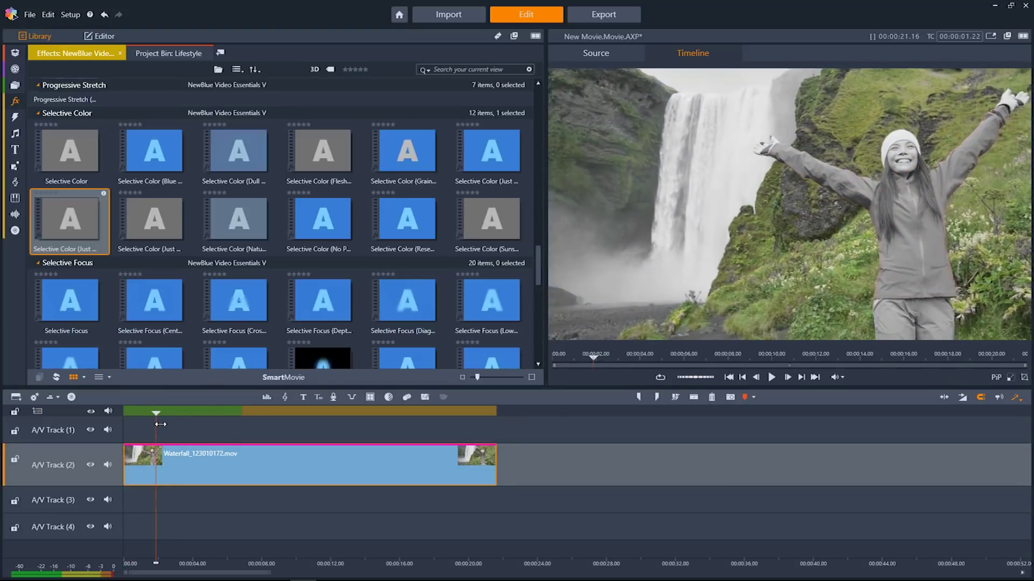
{"action": "left_click_drag", "start_coordinate": [161, 424], "coordinate": [214, 424]}
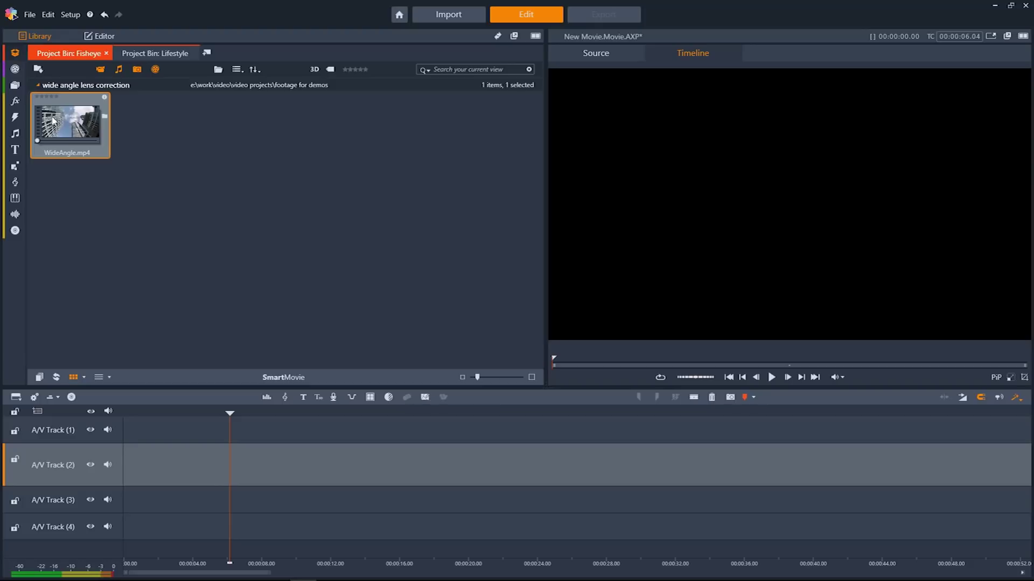
Step: Add WideAngle.mp4 to A/V Track 2 and apply the GoPro Hero4 Black Wide lens correction
{"action": "left_click_drag", "start_coordinate": [52, 120], "coordinate": [139, 475]}
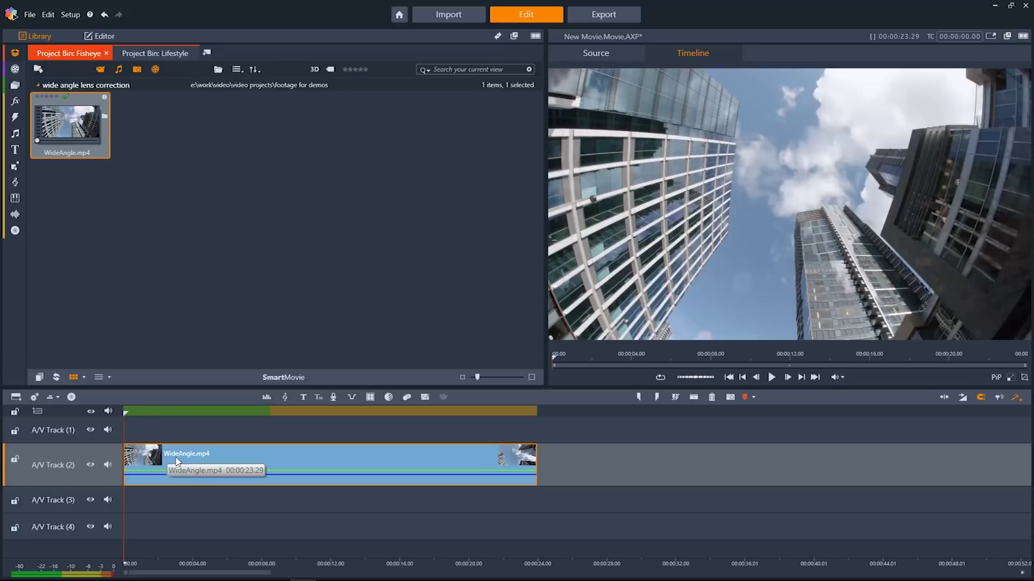
{"action": "left_click", "coordinate": [104, 36]}
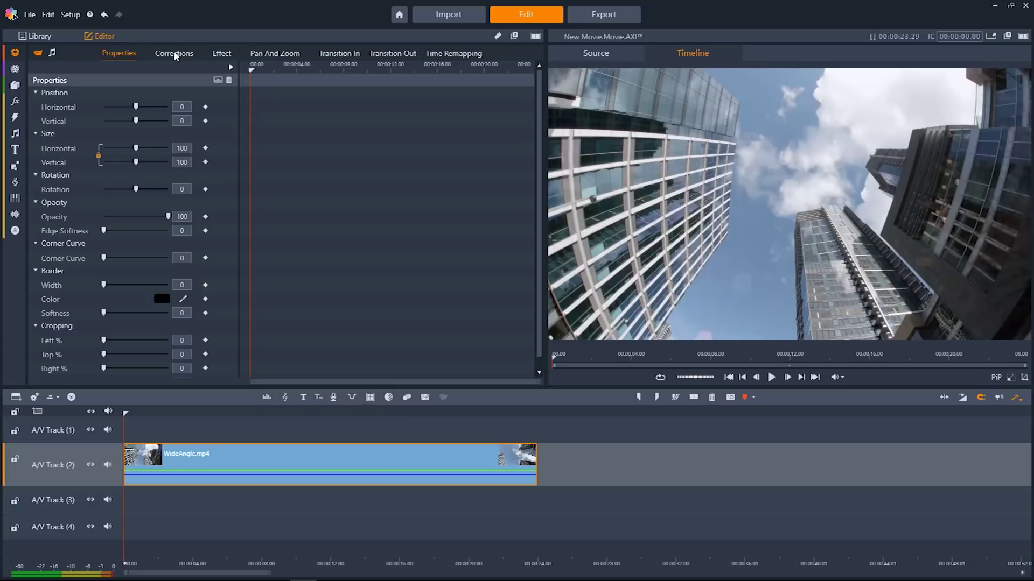
{"action": "left_click", "coordinate": [174, 53]}
{"action": "left_click", "coordinate": [342, 70]}
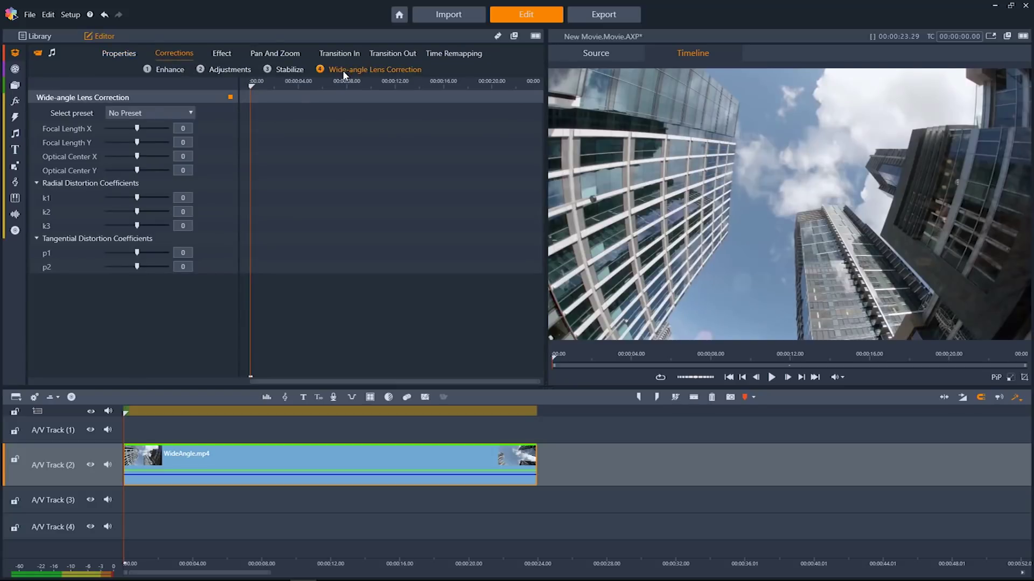
{"action": "left_click", "coordinate": [166, 113]}
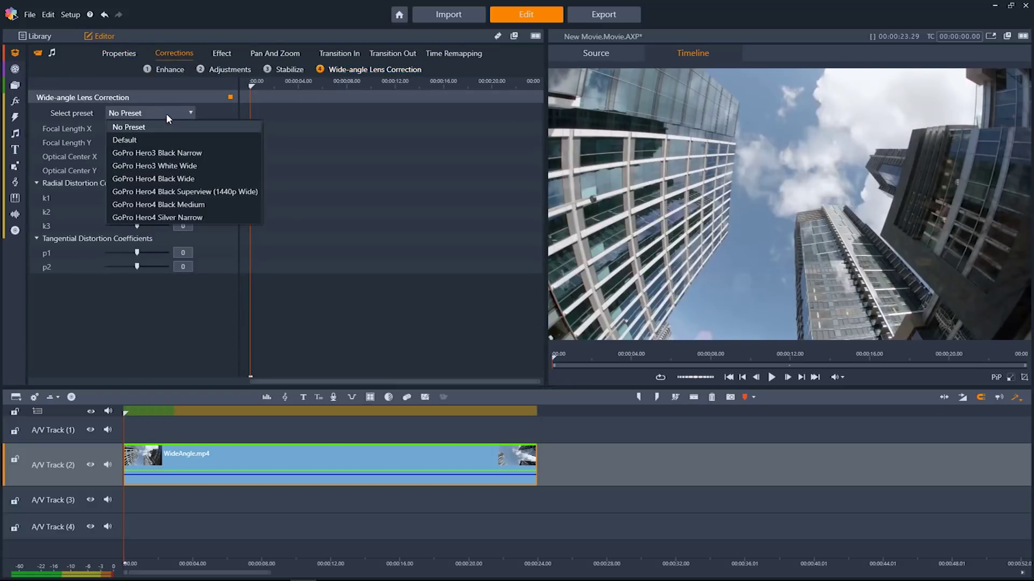
{"action": "left_click", "coordinate": [178, 178]}
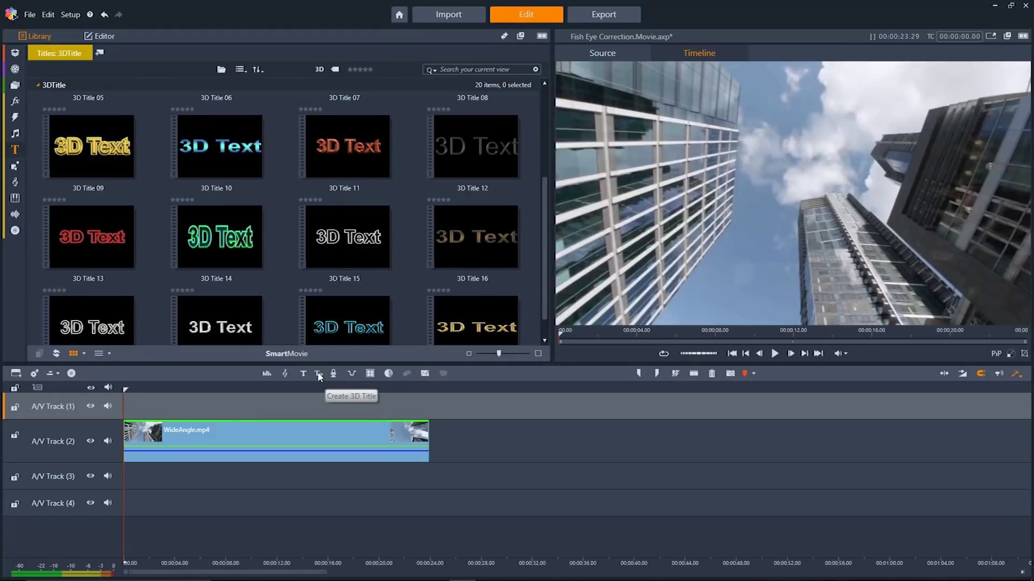
Step: Create a 07-second 3D title 'Vancouver' with X scale 20, animated into the frame centre
{"action": "left_click", "coordinate": [318, 374]}
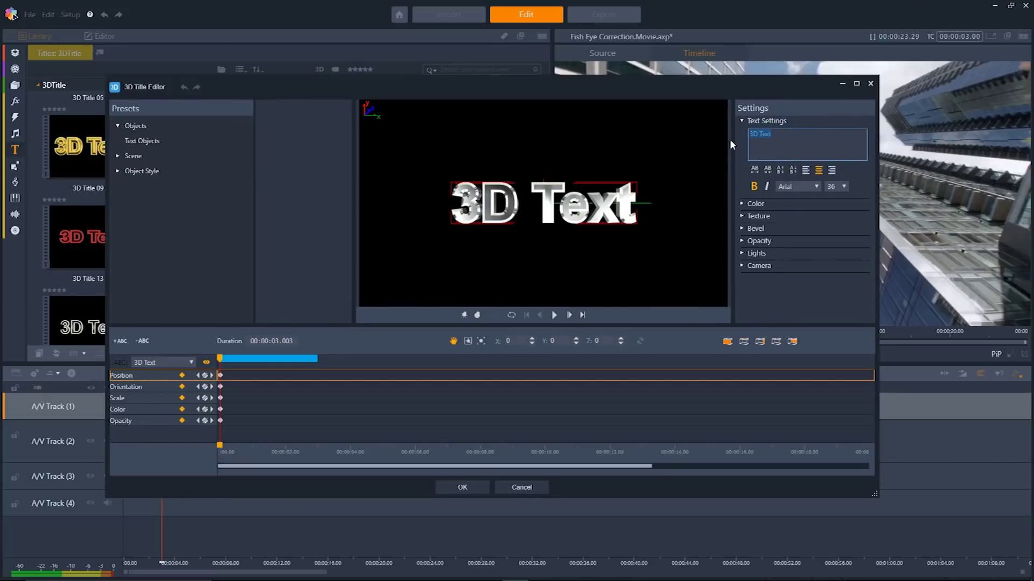
{"action": "type", "text": "Vancouver"}
{"action": "type", "text": "07"}
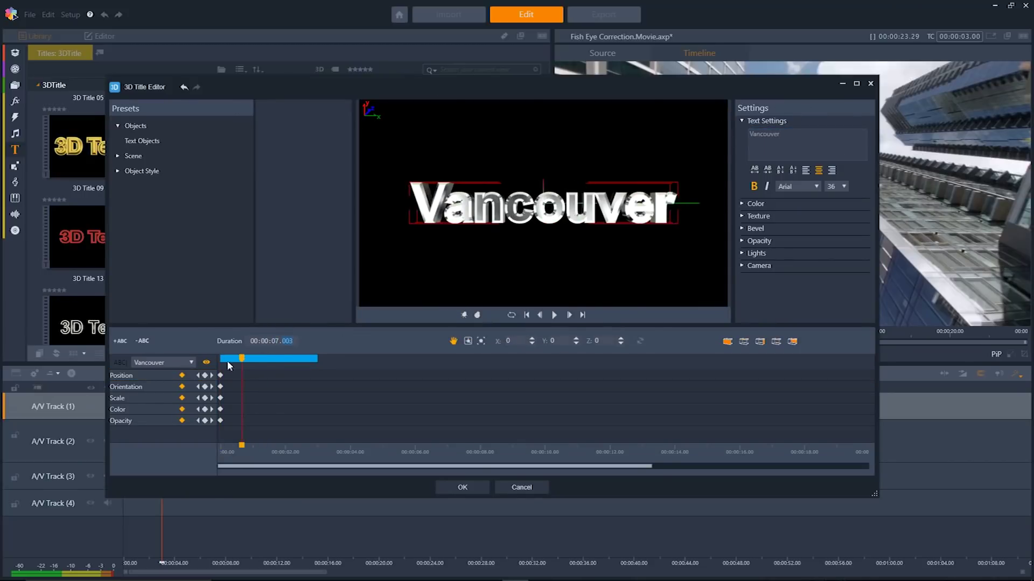
{"action": "left_click", "coordinate": [481, 341]}
{"action": "type", "text": "20"}
{"action": "key", "text": "Tab"}
{"action": "key", "text": "Tab"}
{"action": "left_click_drag", "start_coordinate": [221, 387], "coordinate": [433, 371]}
{"action": "left_click_drag", "start_coordinate": [468, 323], "coordinate": [649, 245]}
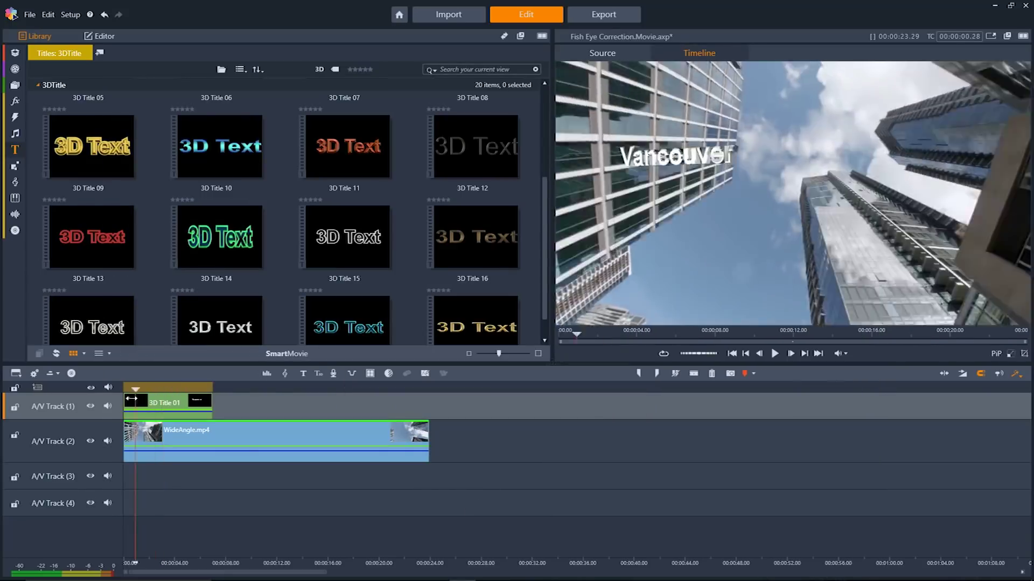
Step: In the Export workspace, try the Extension and Device output types, then return to Format
{"action": "left_click", "coordinate": [630, 10]}
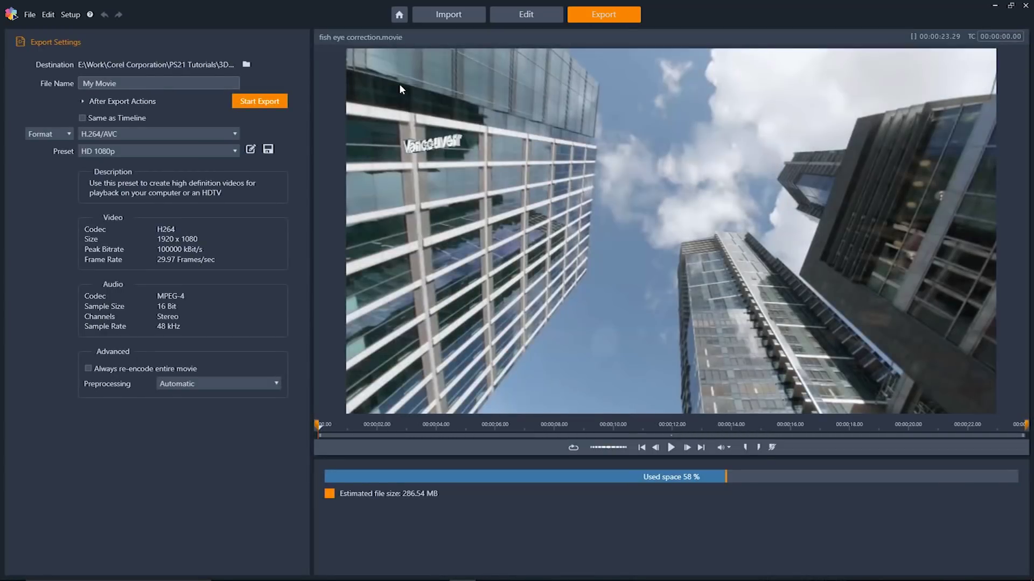
{"action": "left_click", "coordinate": [64, 134]}
{"action": "left_click", "coordinate": [59, 157]}
{"action": "left_click", "coordinate": [63, 133]}
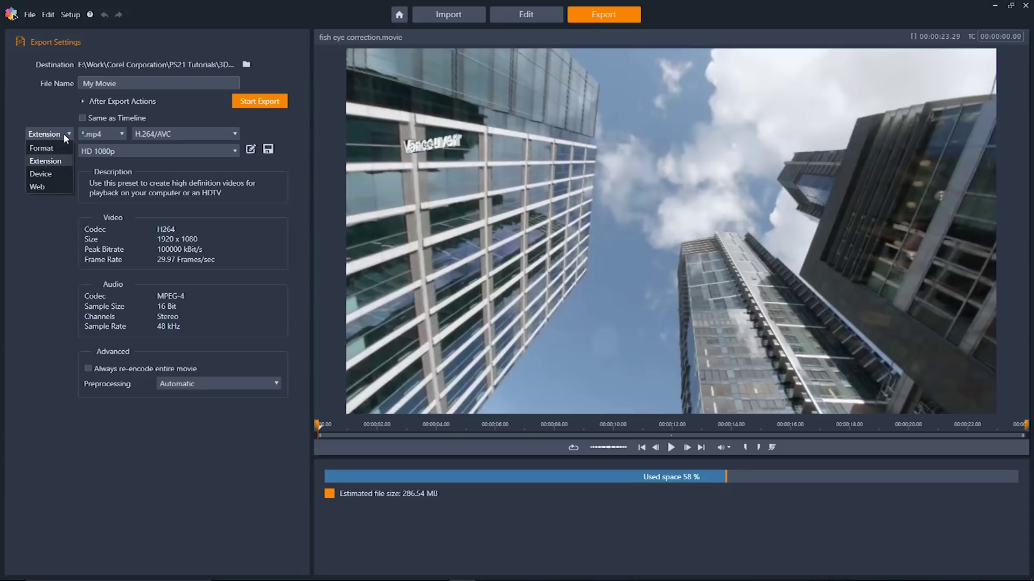
{"action": "left_click", "coordinate": [58, 170]}
{"action": "left_click", "coordinate": [67, 135]}
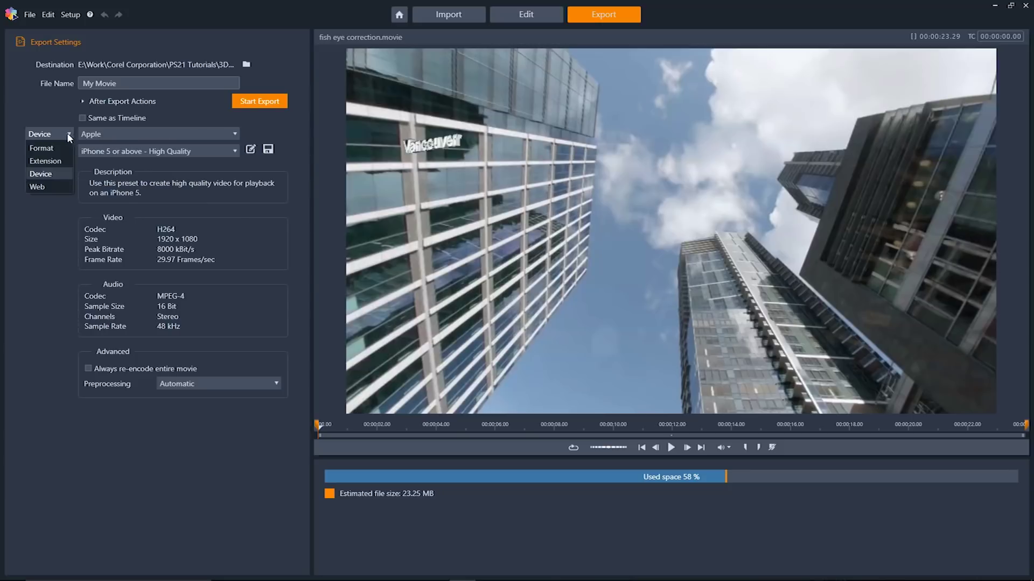
{"action": "left_click", "coordinate": [58, 147]}
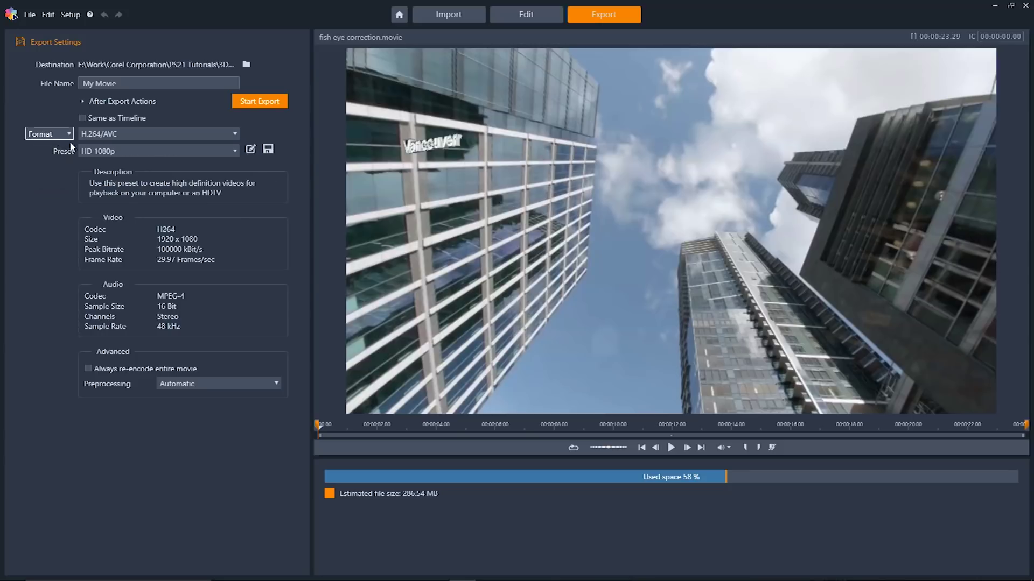
Step: Keep H.264/AVC with the HD 1080p preset and start exporting My Movie.mp4
{"action": "left_click", "coordinate": [94, 151]}
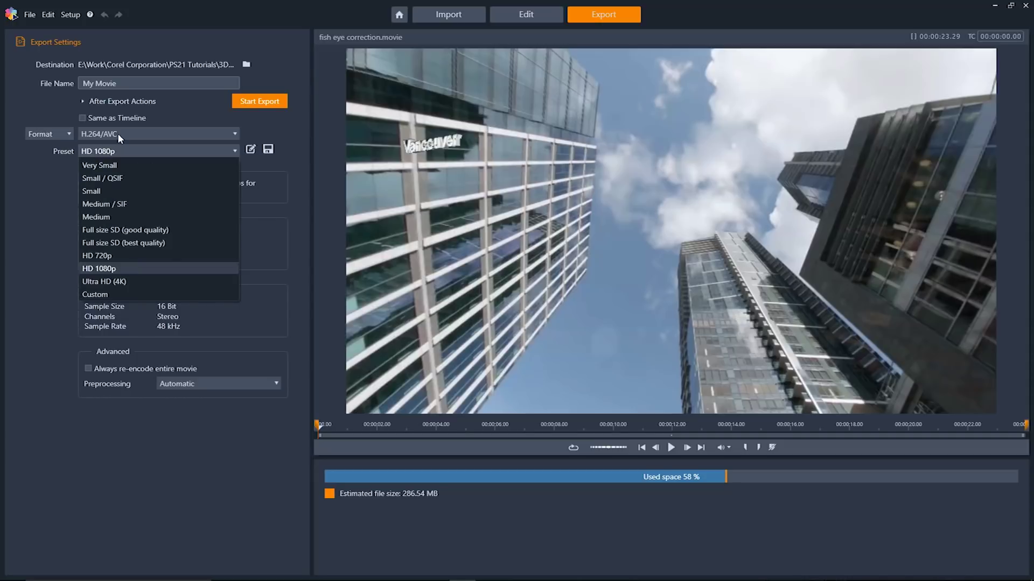
{"action": "left_click", "coordinate": [117, 134]}
{"action": "left_click", "coordinate": [119, 134]}
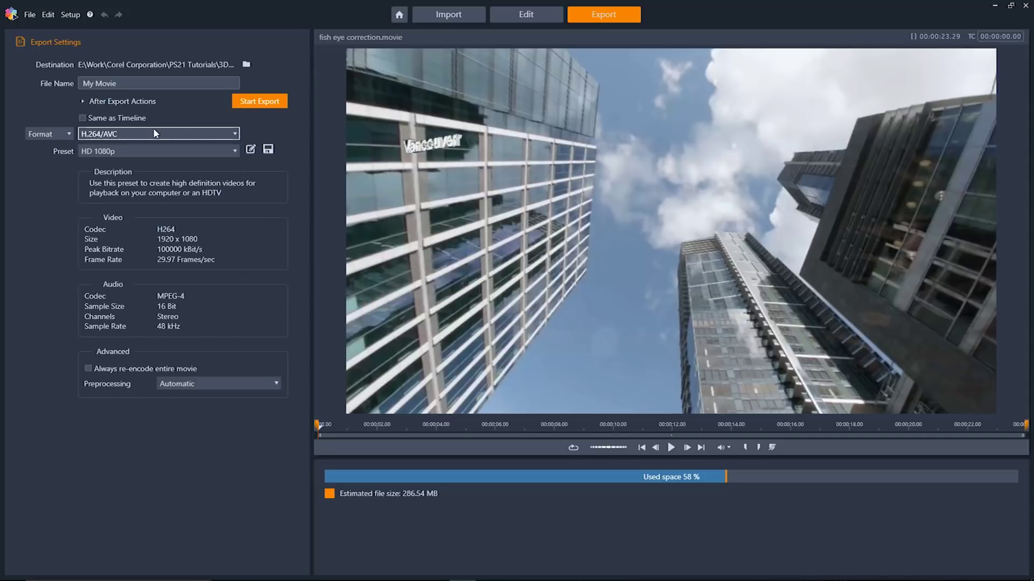
{"action": "left_click", "coordinate": [253, 104]}
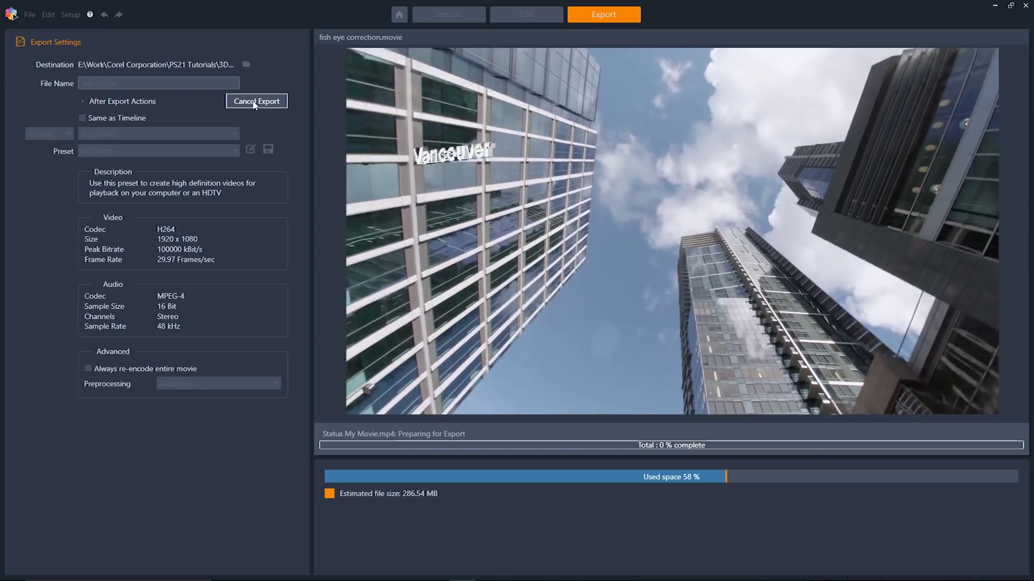